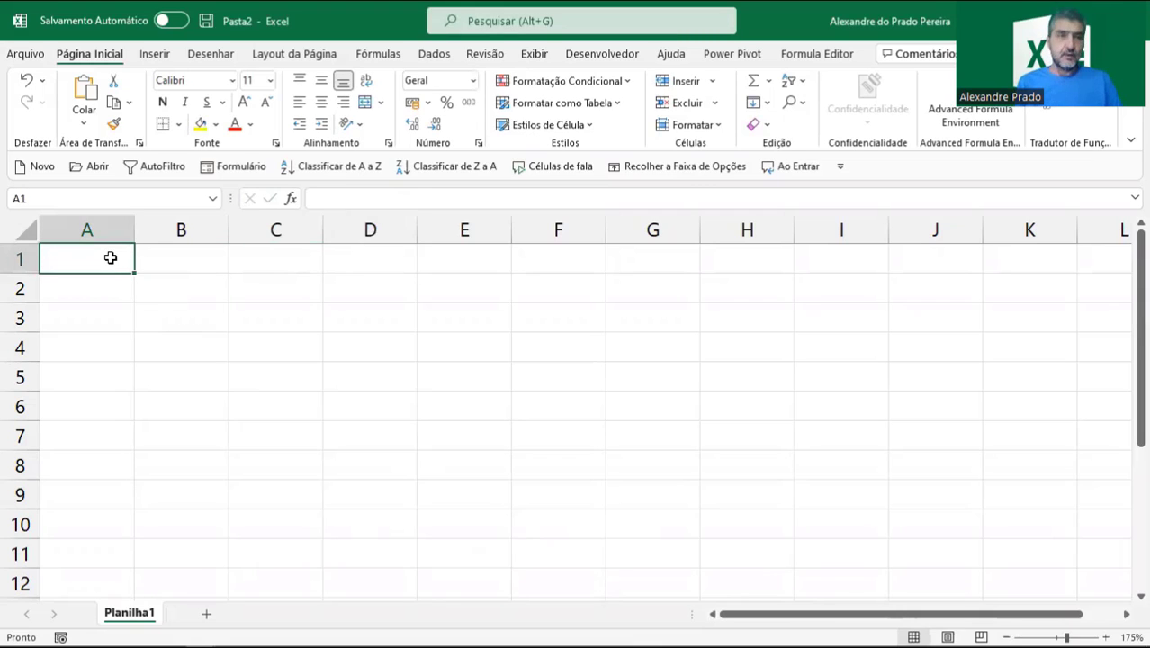
Enter the values 1,1, 1,12 and 1,123 in cells A1 to A3.
text(1)
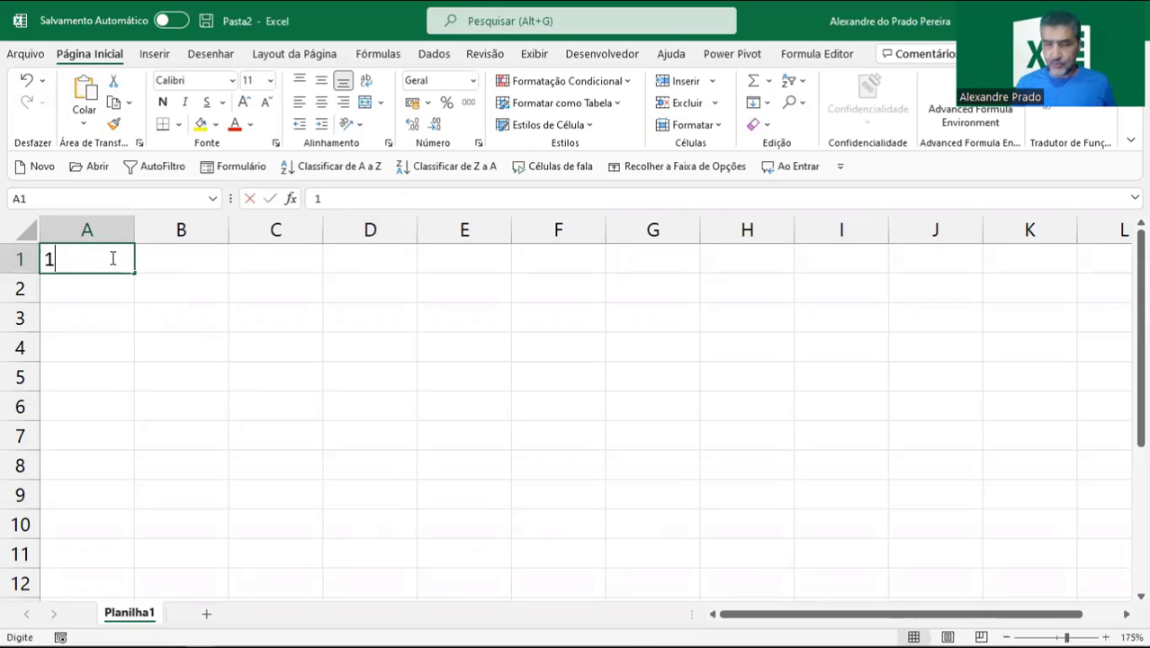
text(,1)
key(Return)
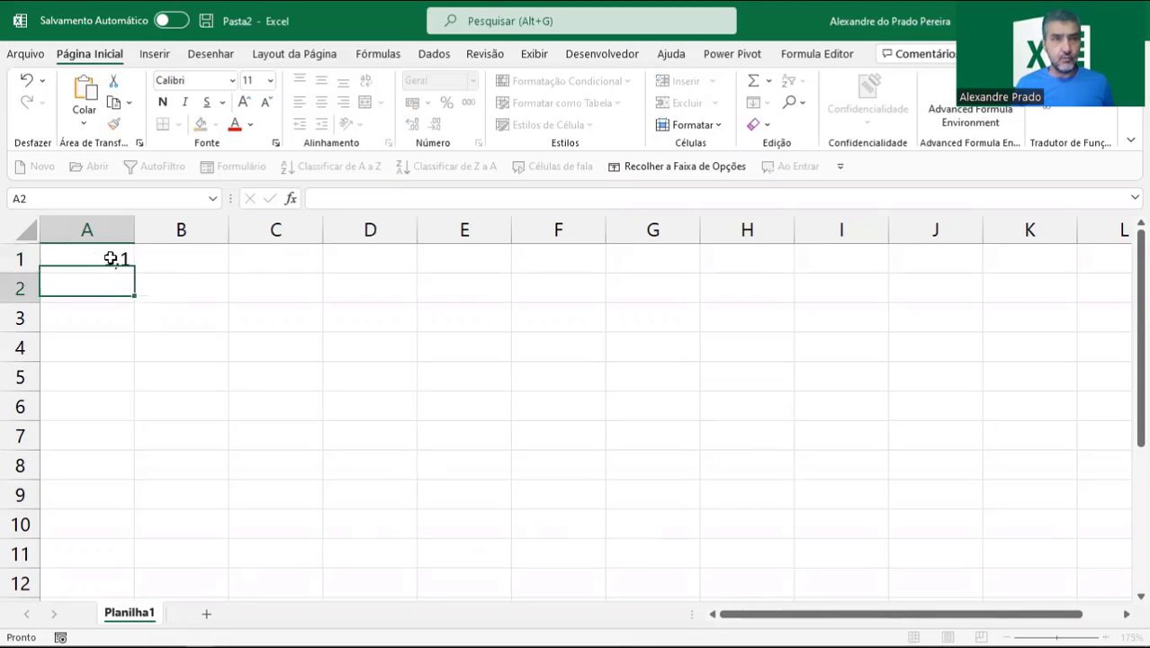
text(1,12)
key(Return)
text(1,123)
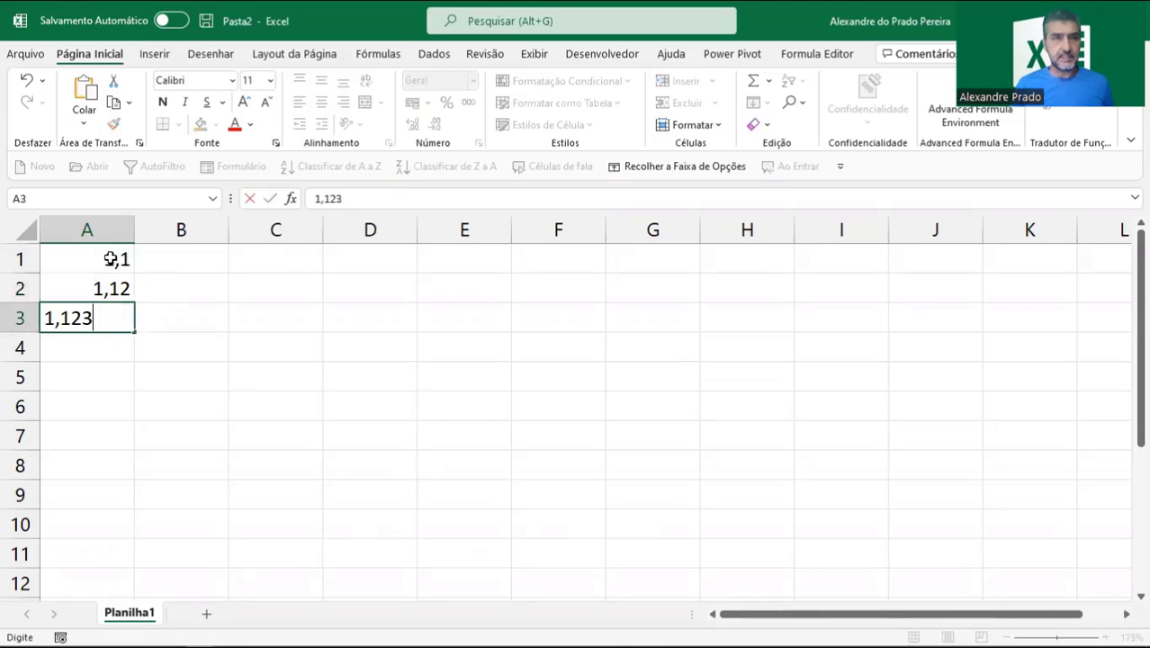
key(Return)
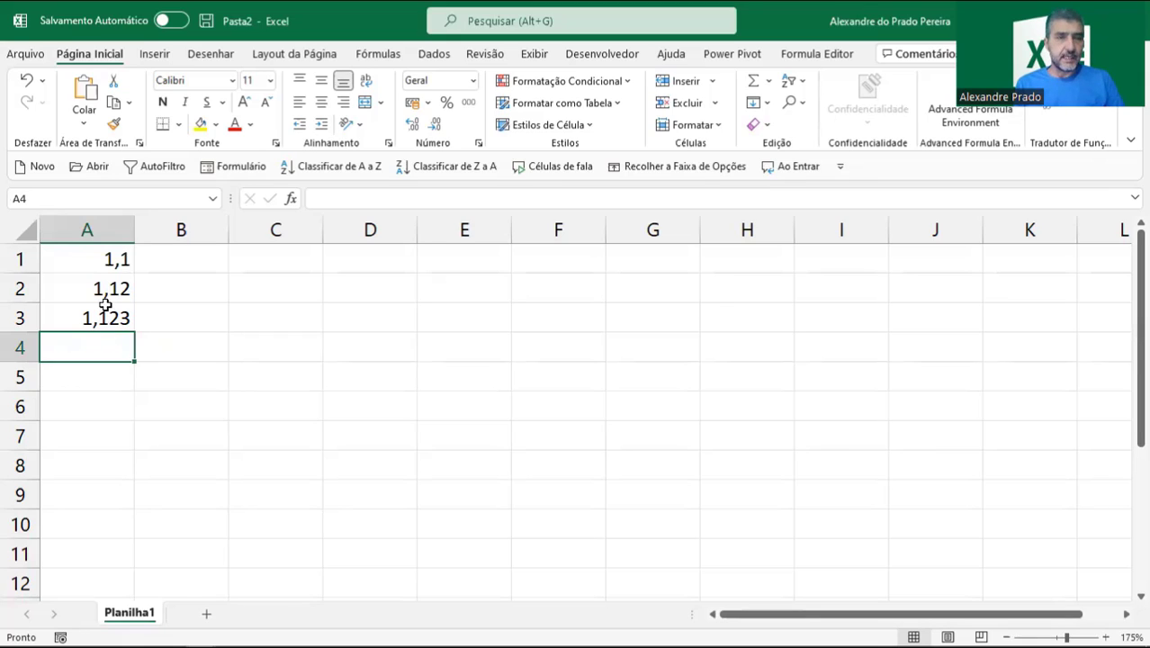
Try a yellow fill on cell A3 and undo it.
click(83, 265)
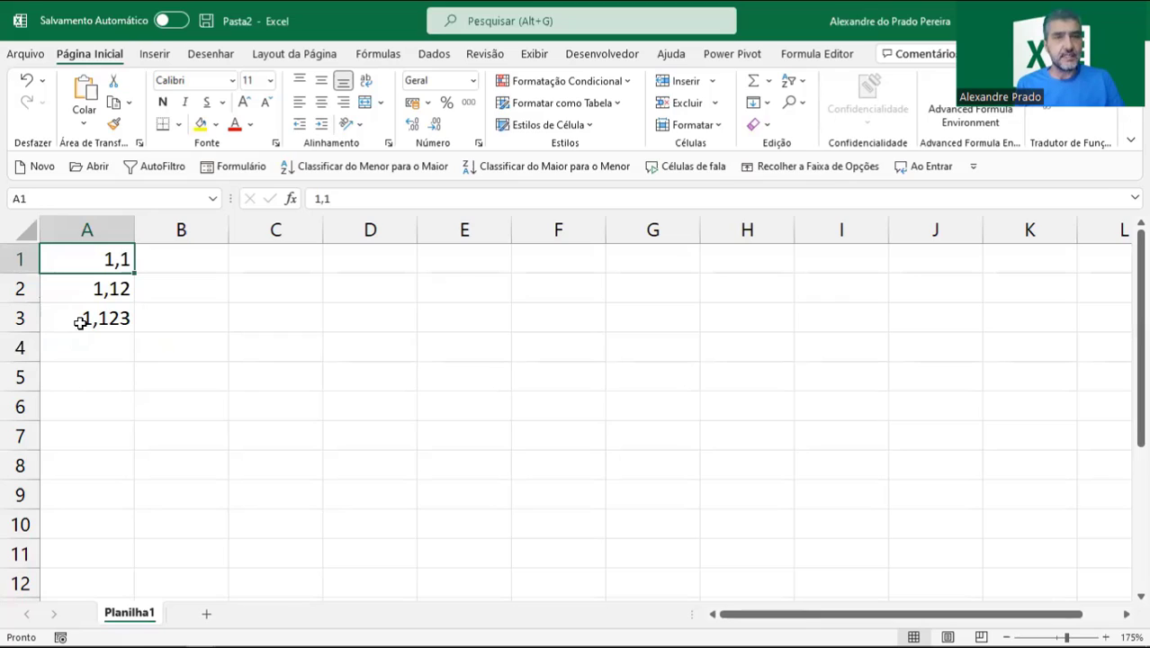
click(72, 298)
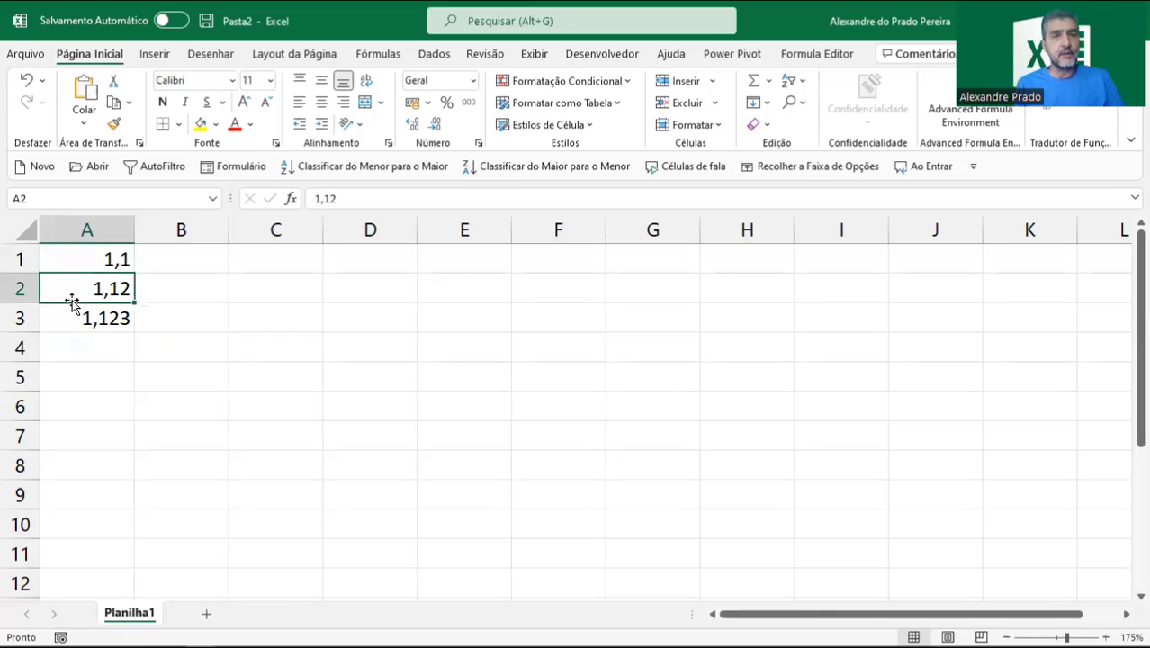
click(61, 322)
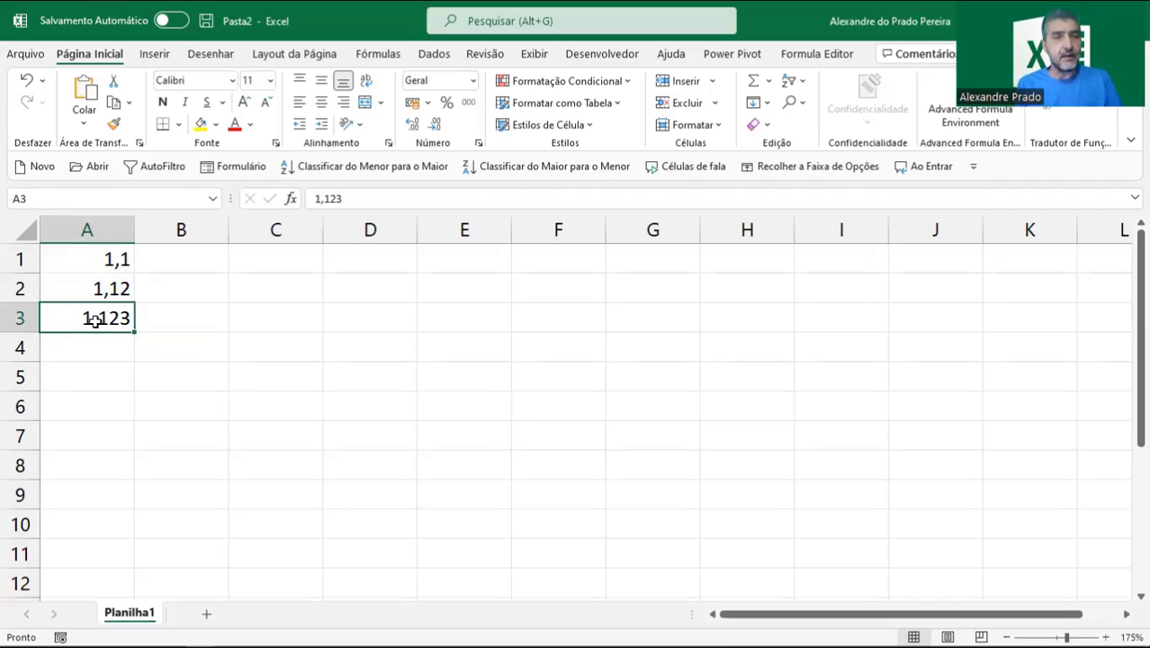
click(200, 125)
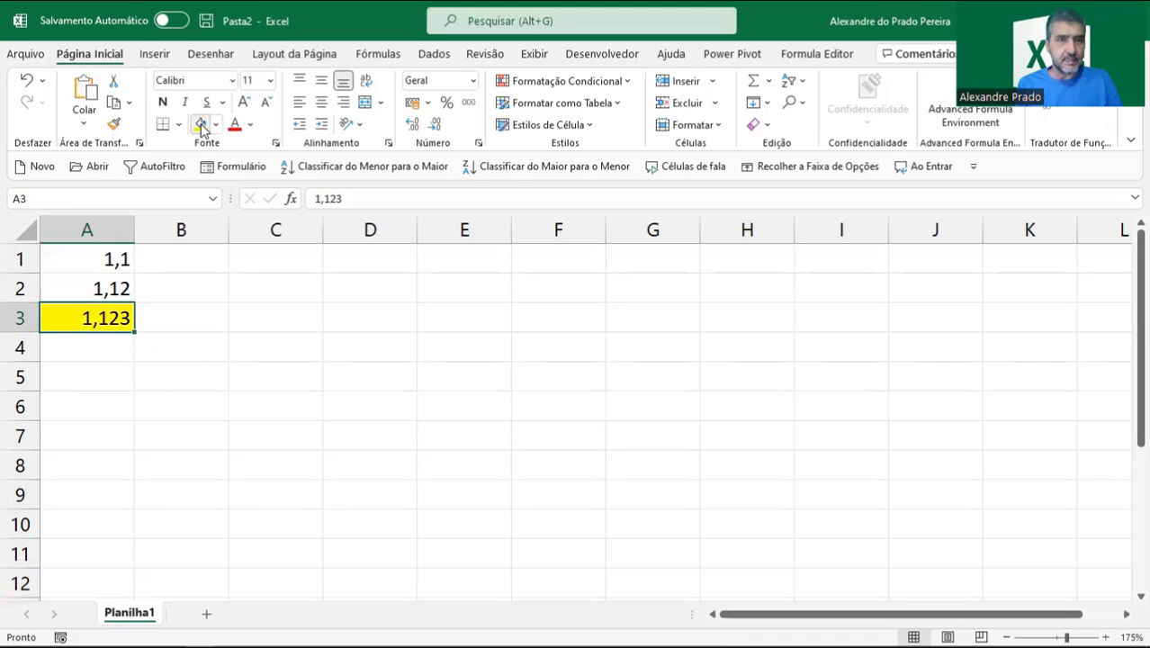
click(90, 376)
click(88, 436)
click(73, 348)
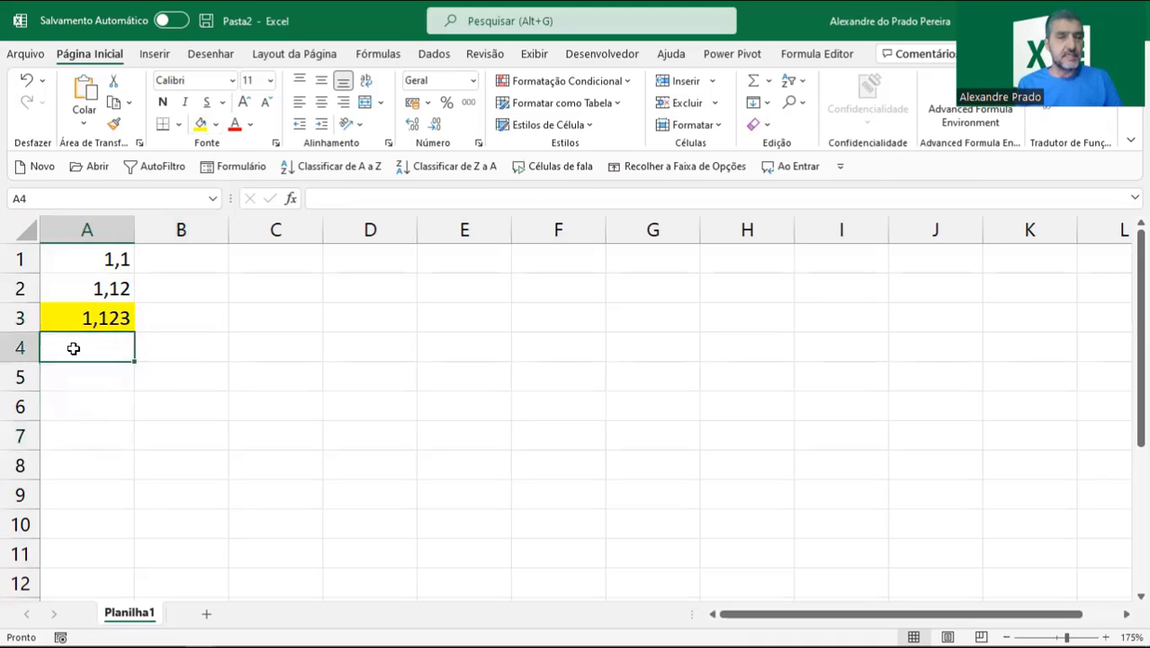
click(76, 318)
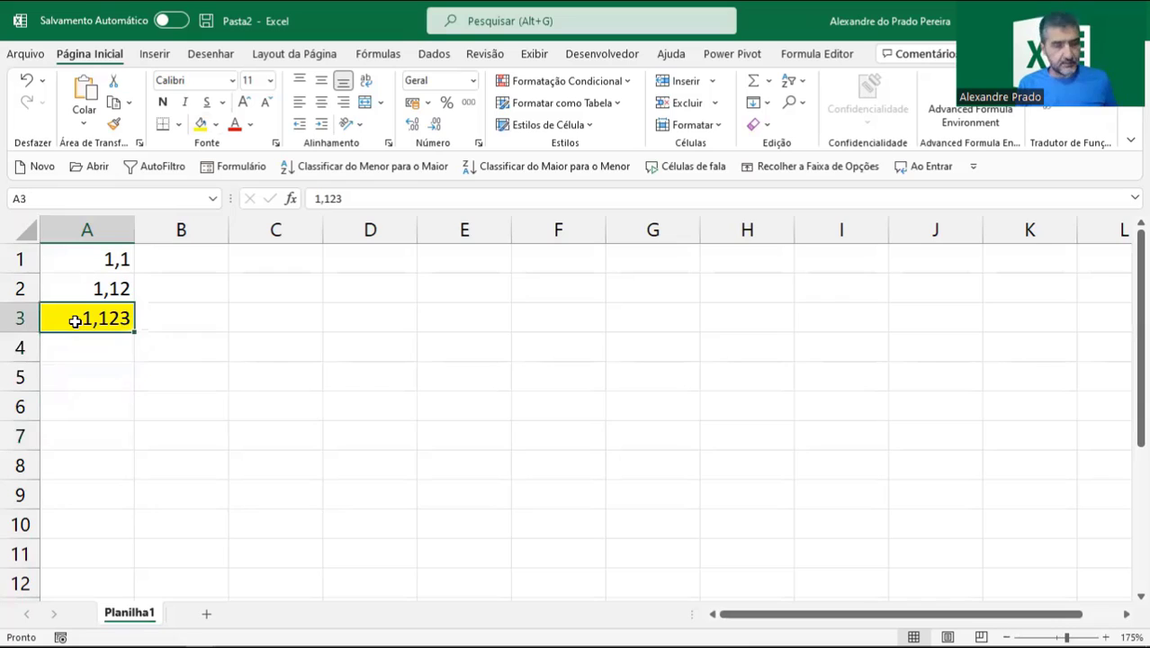
key(ctrl+z)
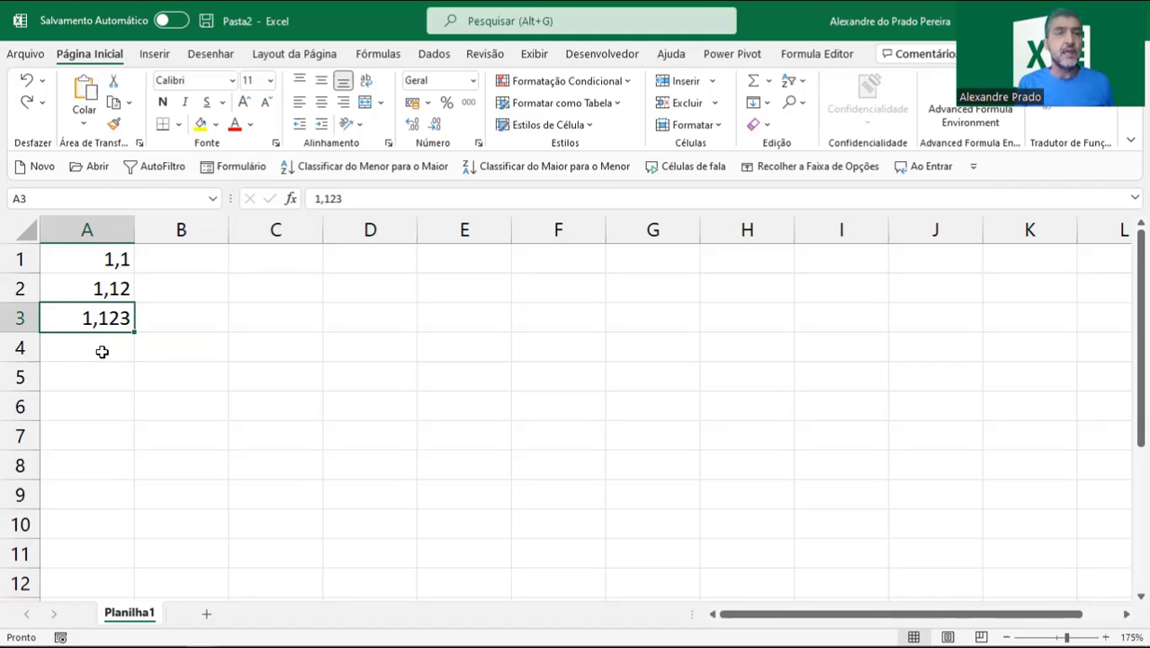
Enter =LOCALIZAR(",";A1) in B1 to find the comma's position, and fill the formula down to B3.
click(177, 265)
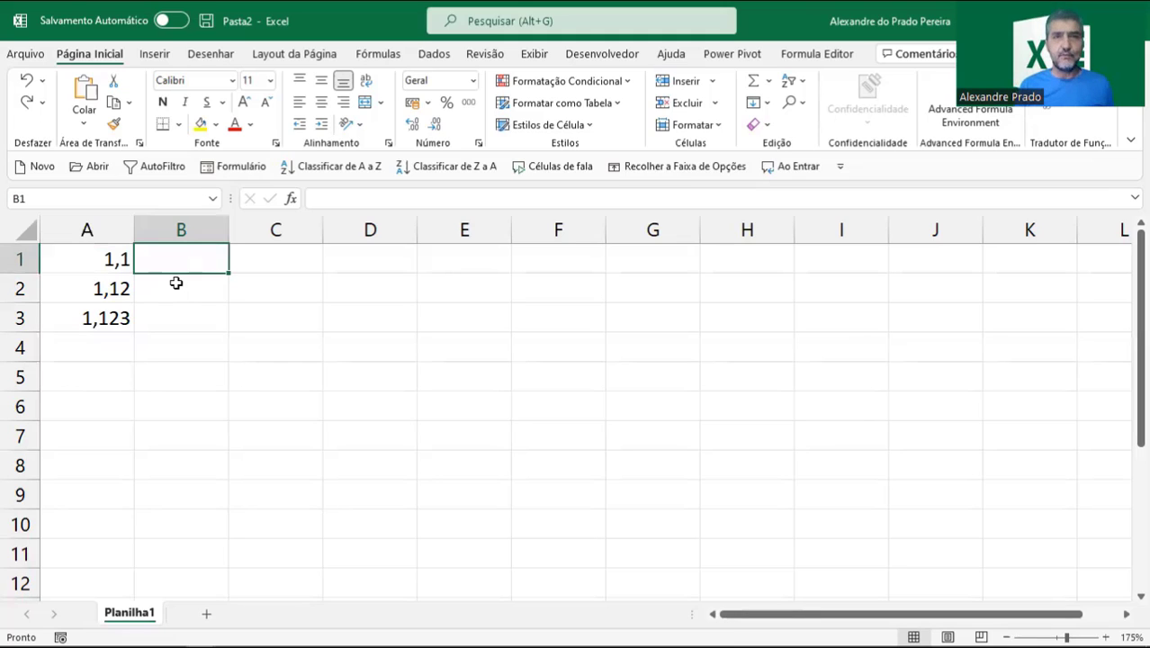
text(=)
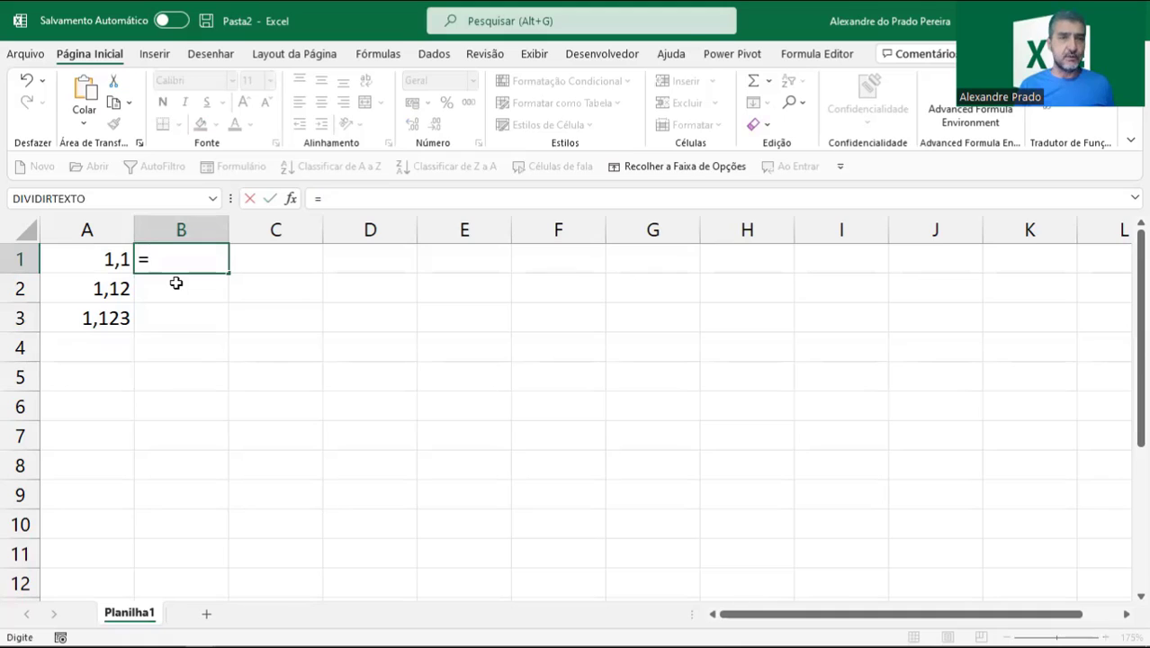
text(LOCALIZ)
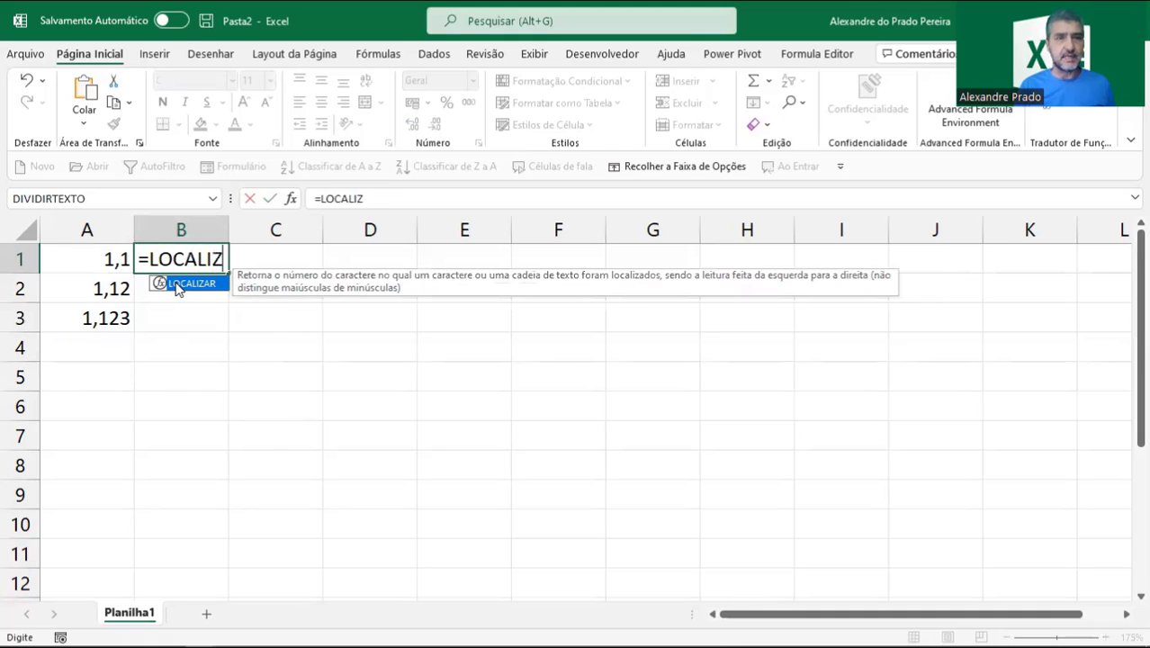
text(AR(",")
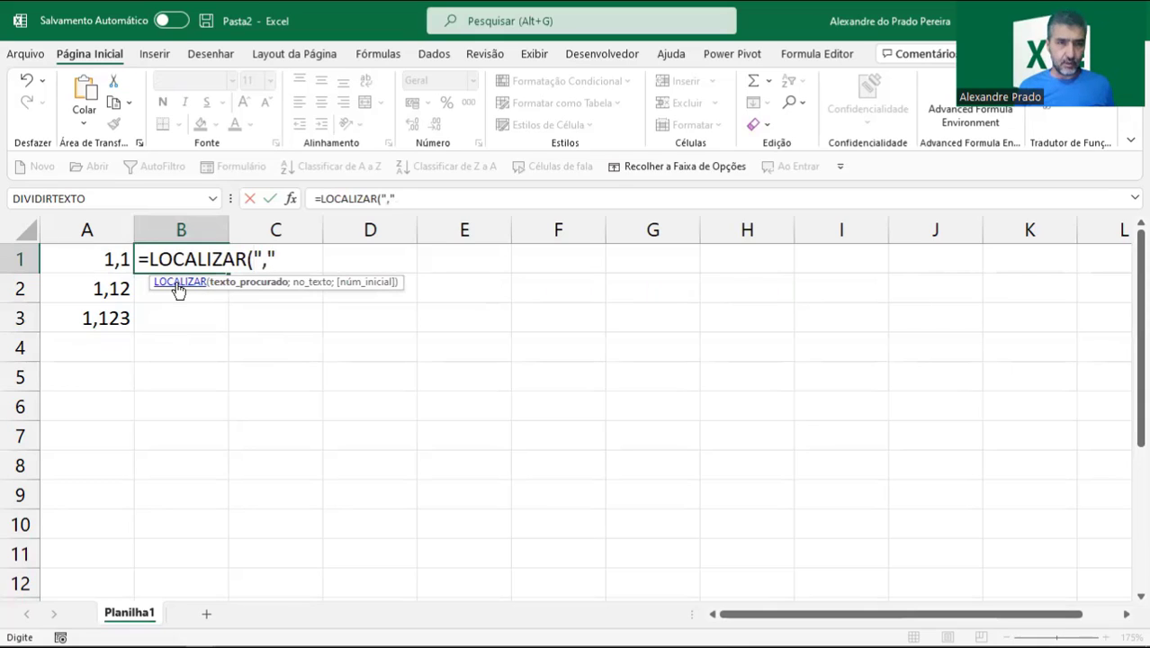
text(;)
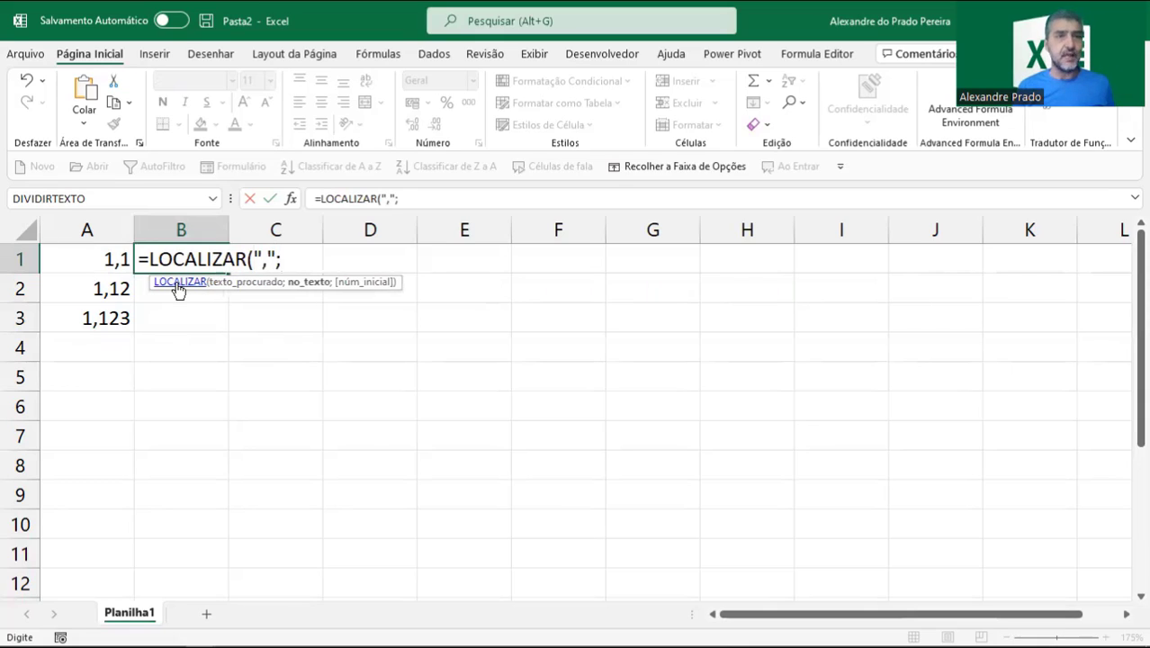
click(97, 262)
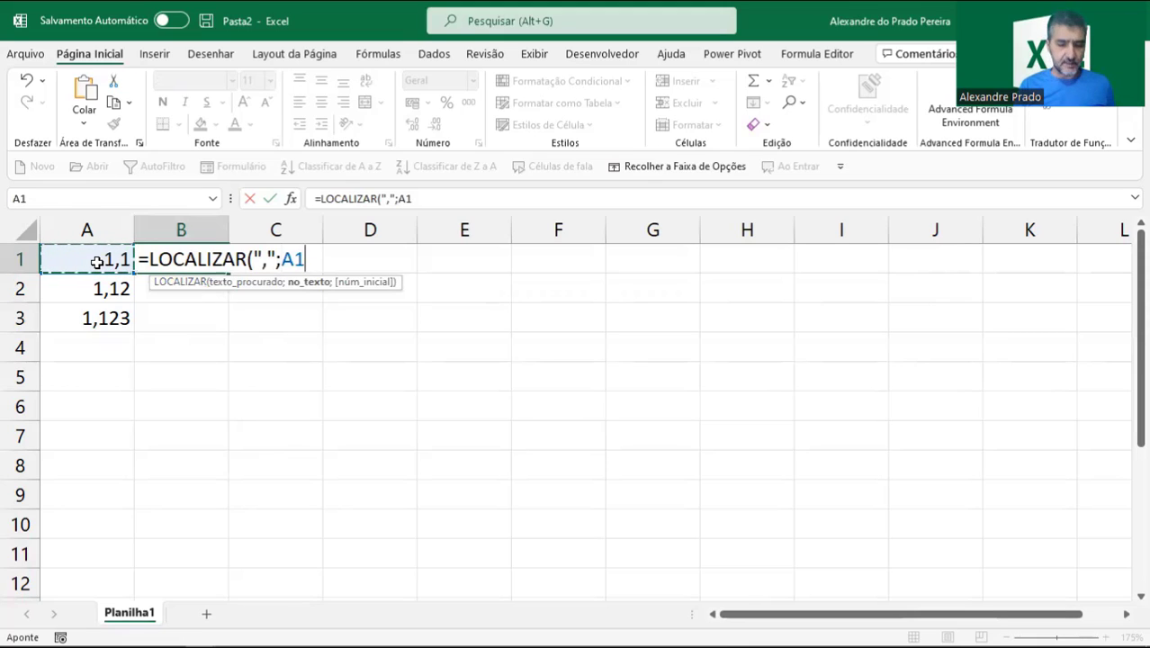
text())
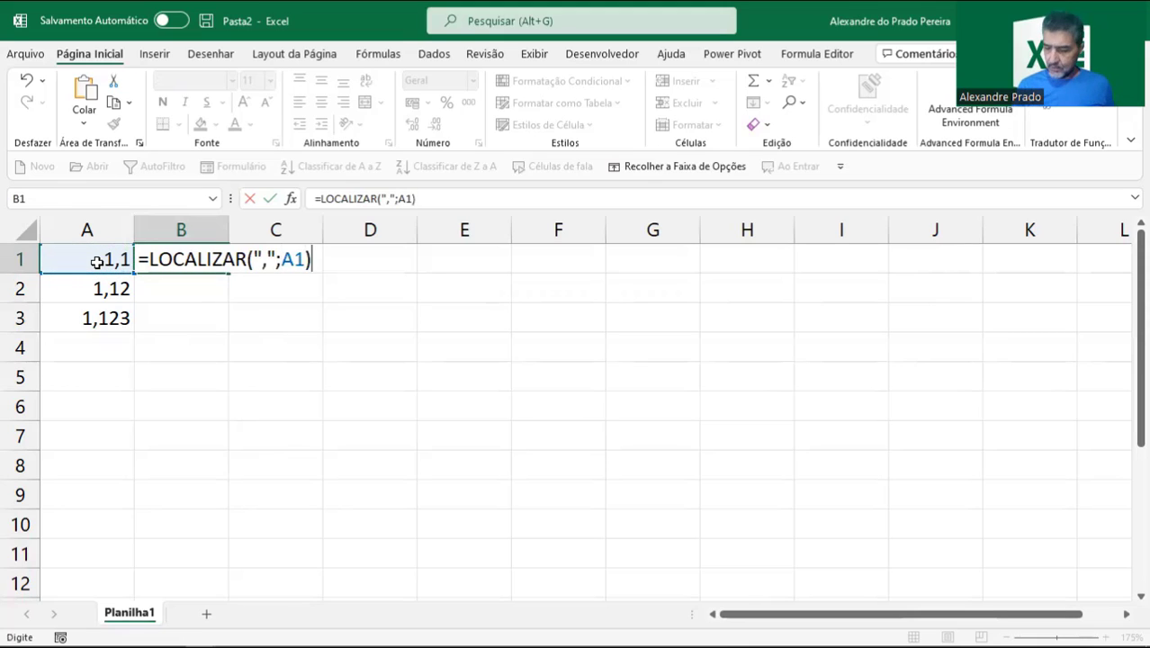
key(Return)
click(181, 260)
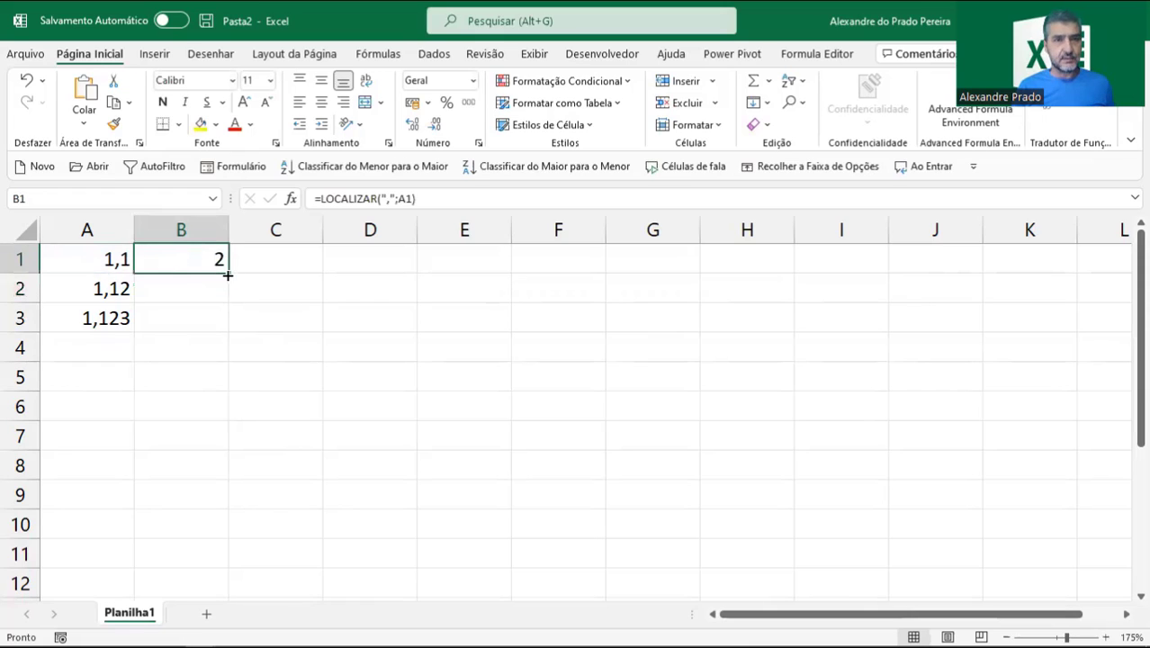
drag(229, 274, 236, 334)
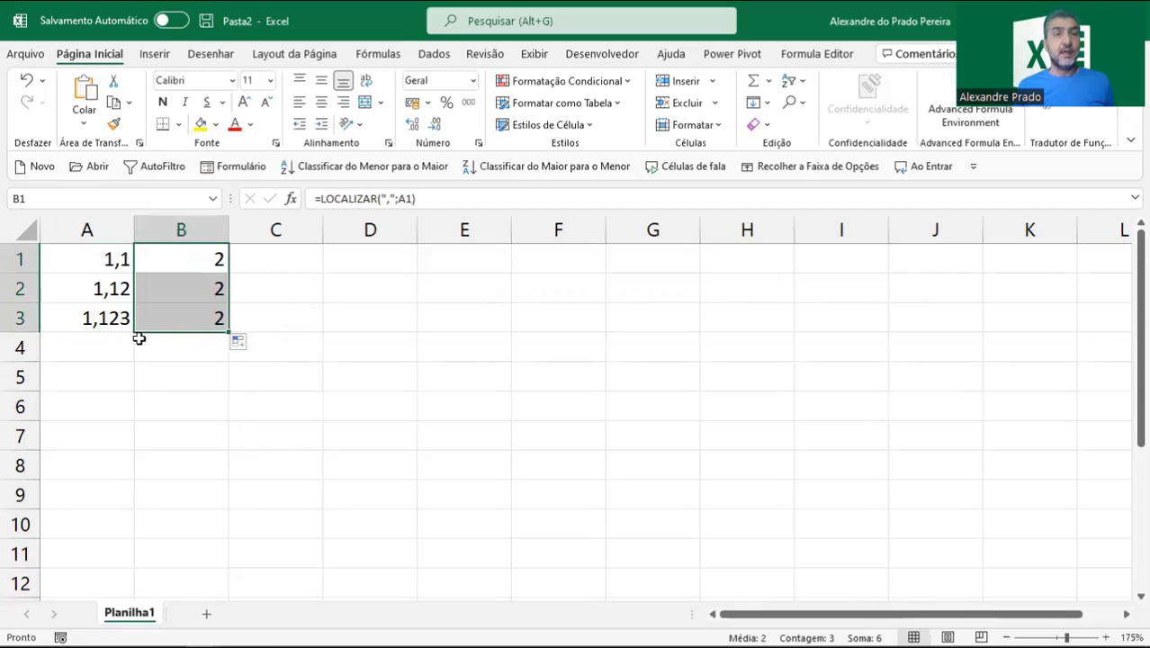
Enter 100,12 in A4 and extend the LOCALIZAR formula from B3 to B4.
click(79, 325)
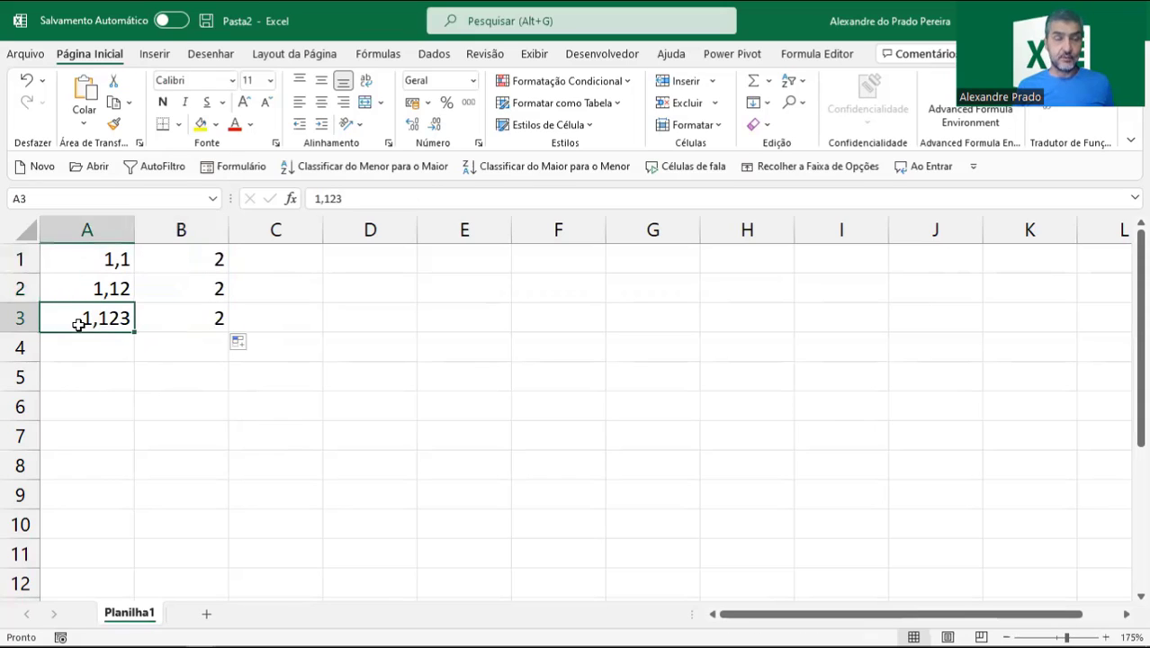
click(81, 339)
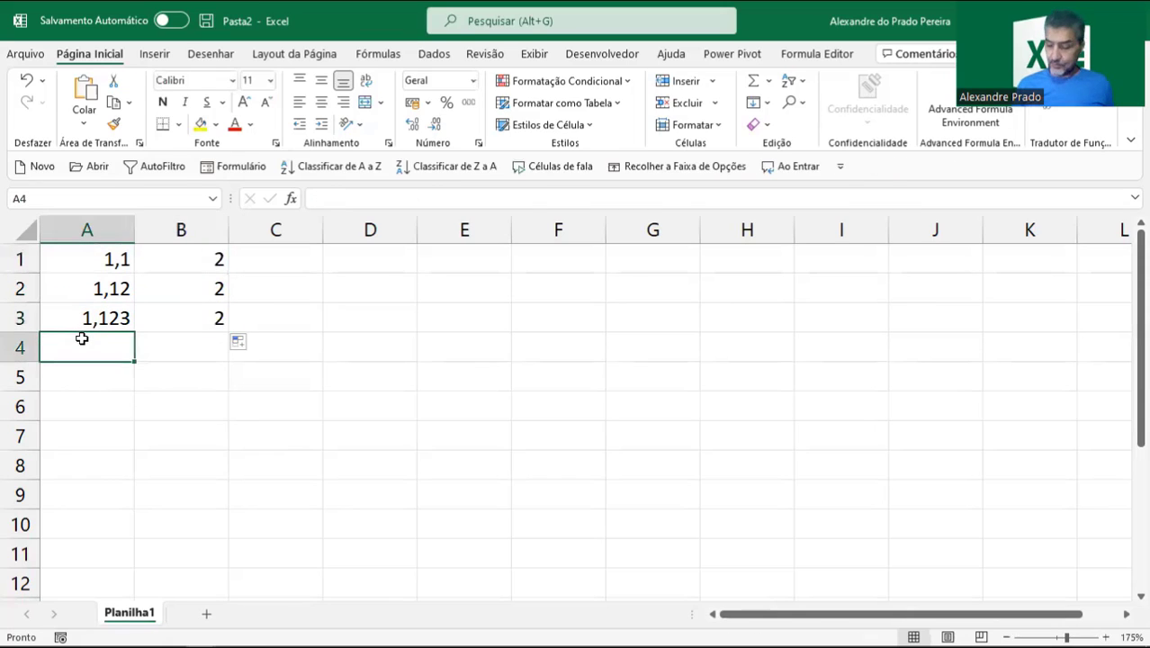
text(100)
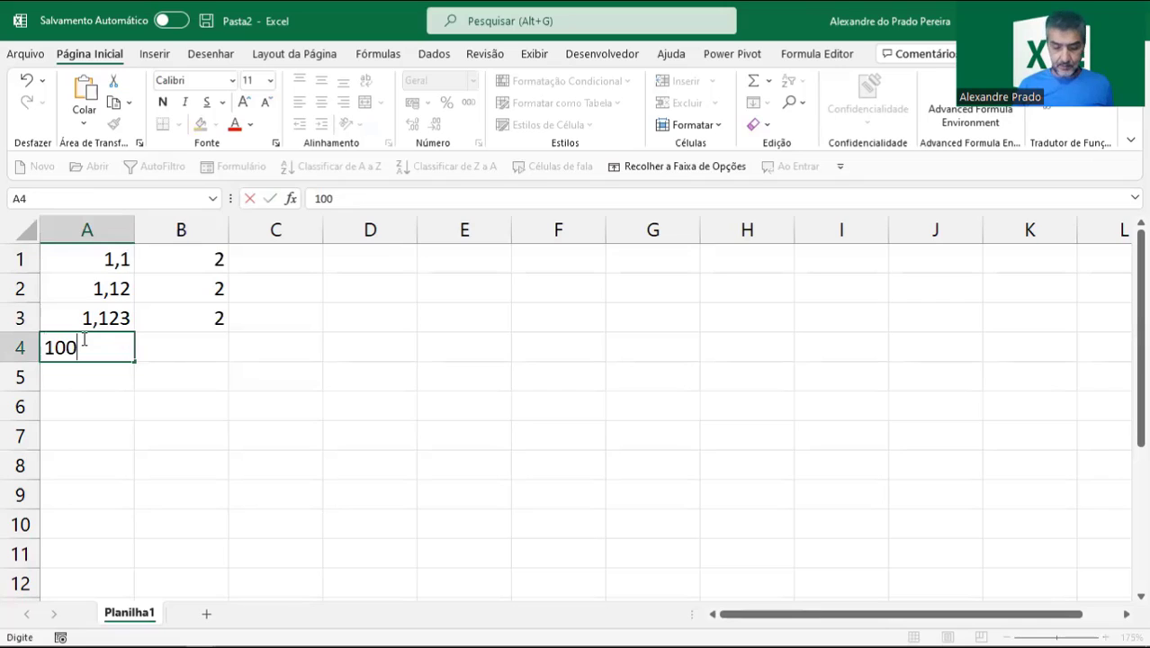
text(,12)
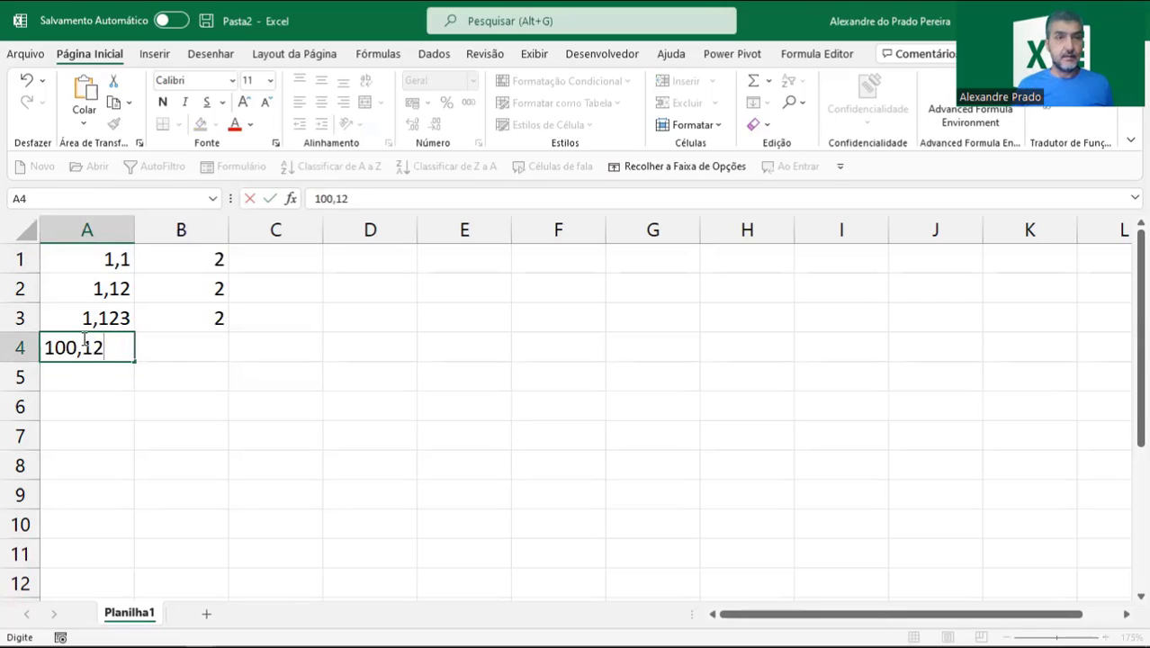
key(Return)
click(205, 317)
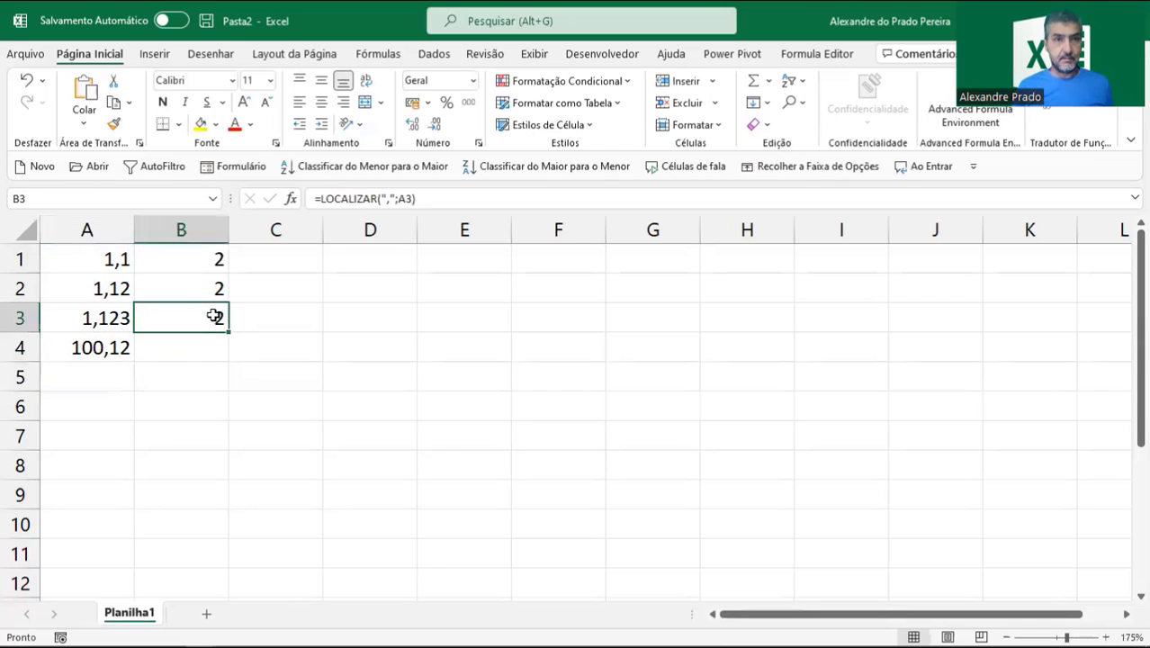
drag(227, 334, 230, 358)
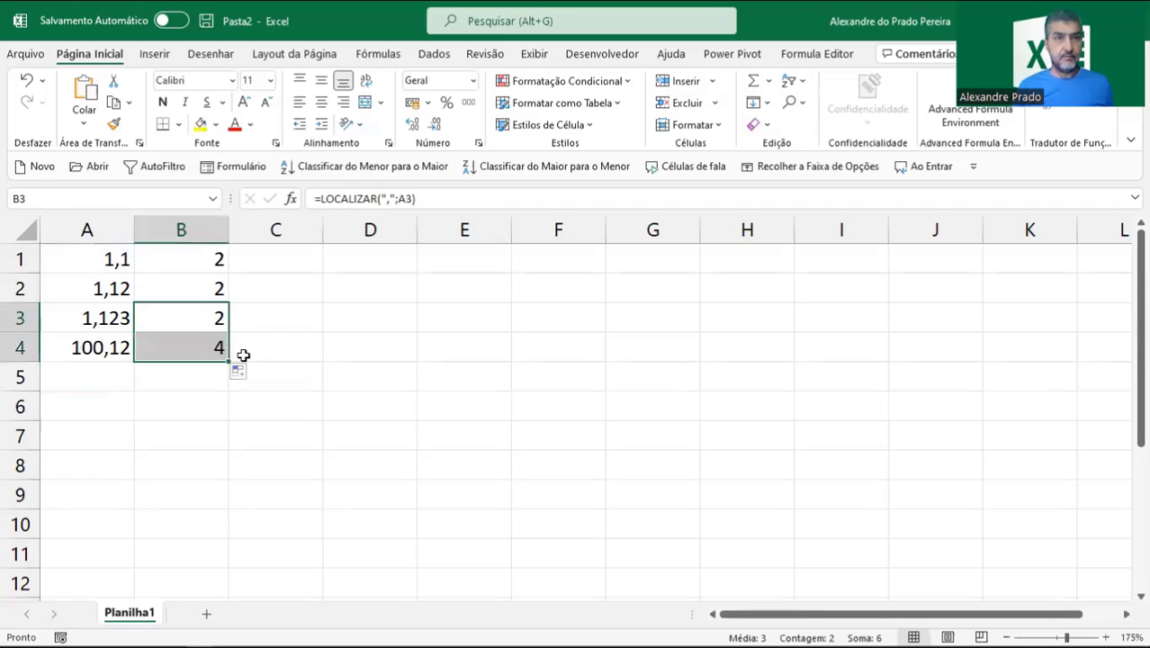
click(205, 382)
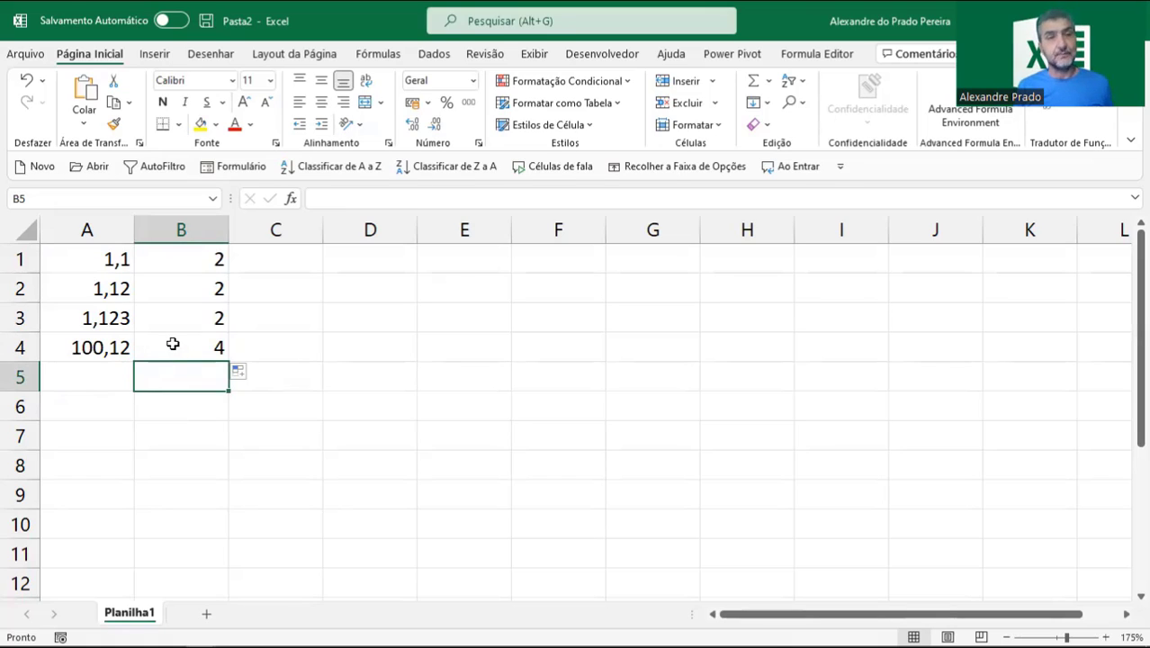
Enter =EXT.TEXTO(A1;B1+3;100) in C1 to extract the text starting three positions after the comma.
click(287, 261)
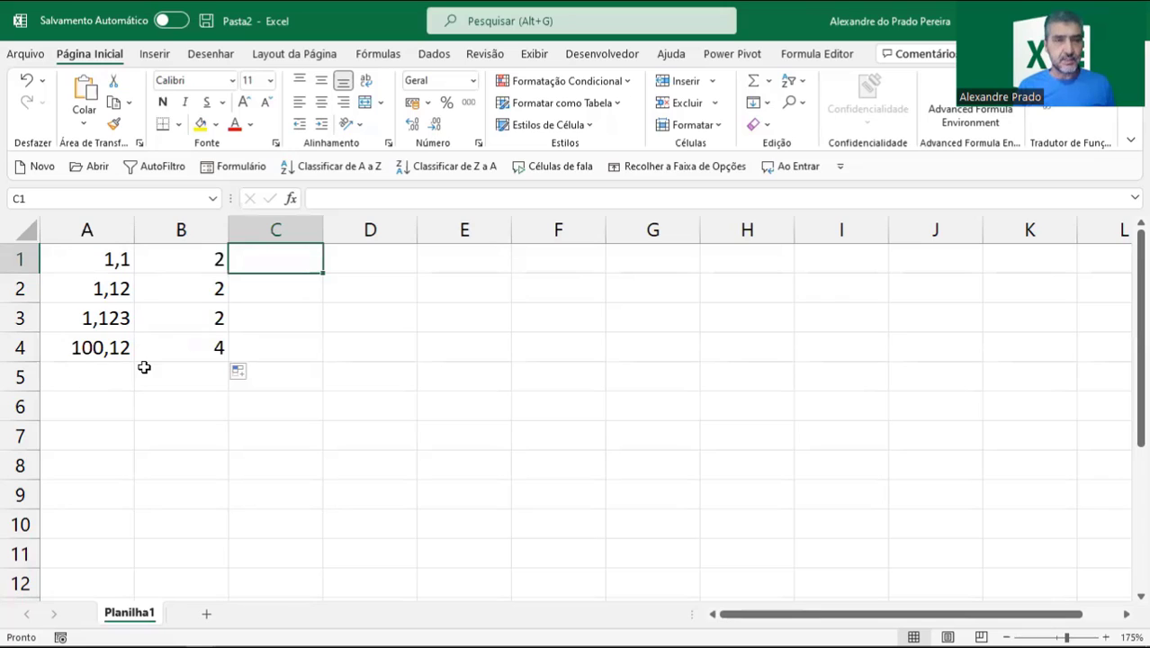
text(=EXT)
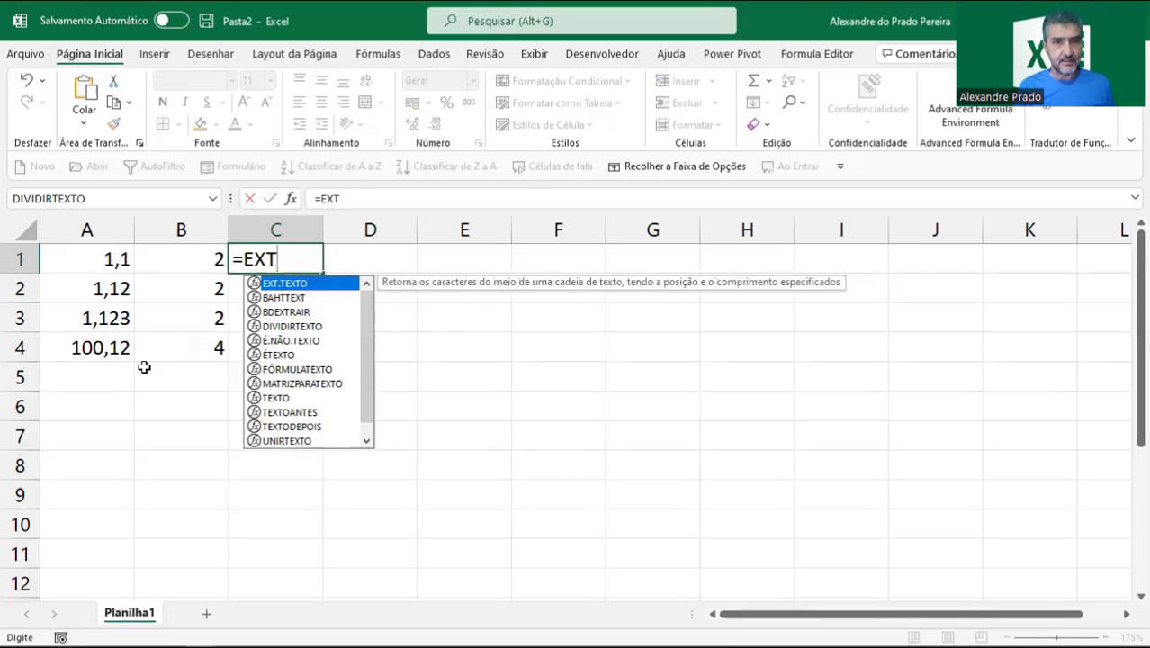
text(.)
key(Tab)
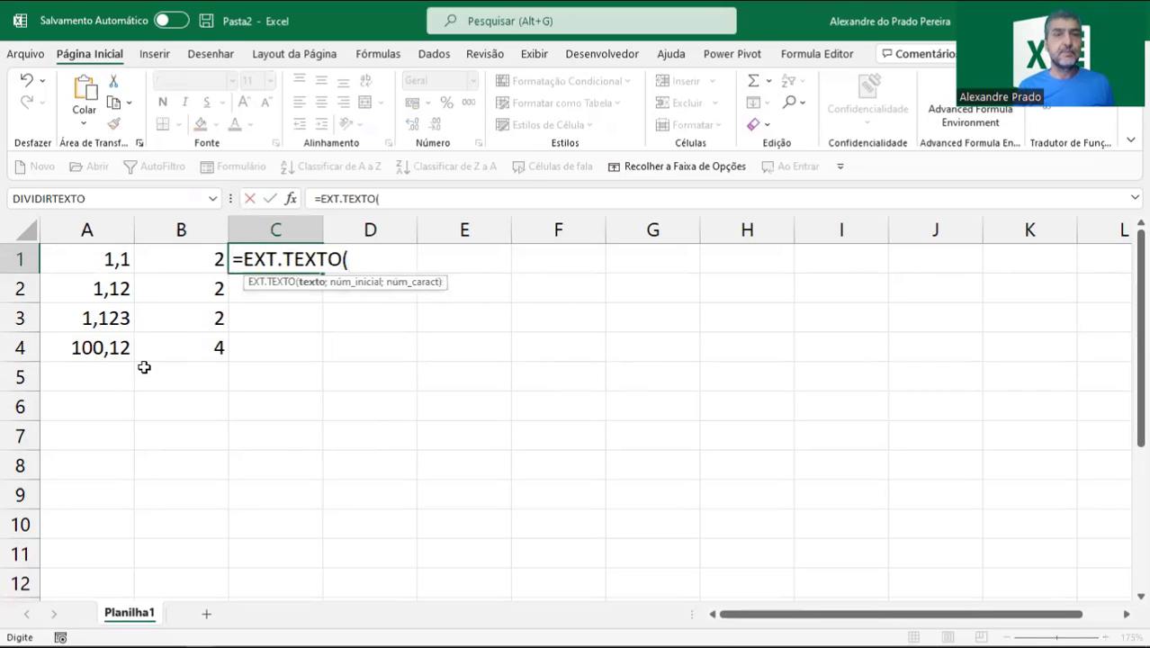
click(88, 260)
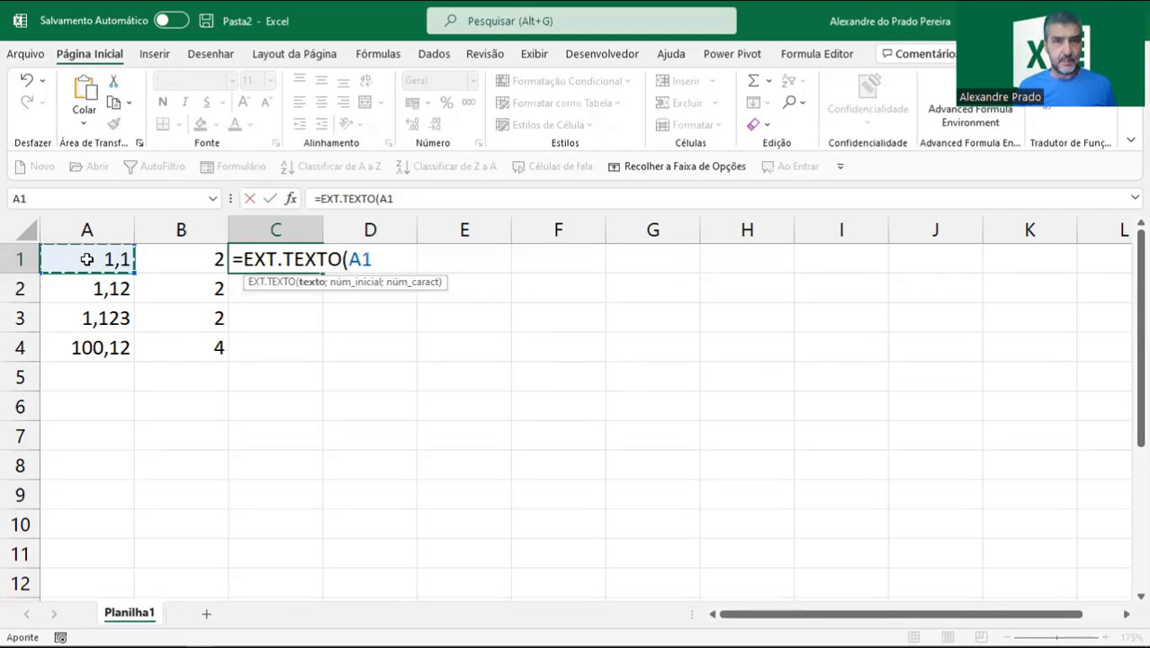
text(;)
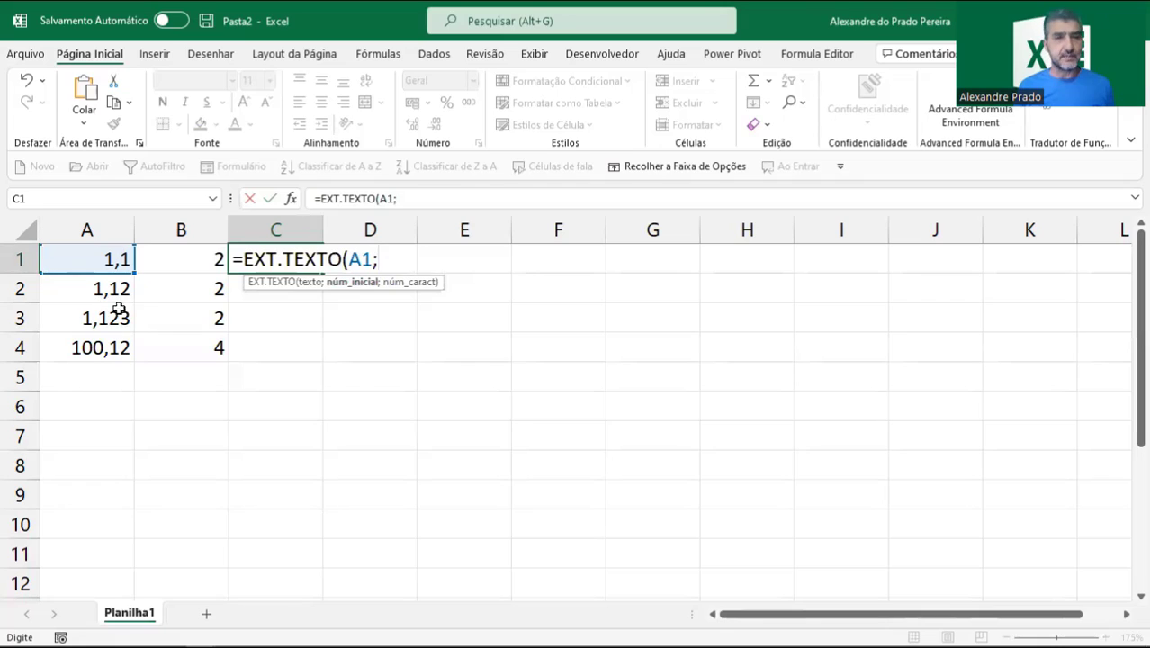
click(180, 261)
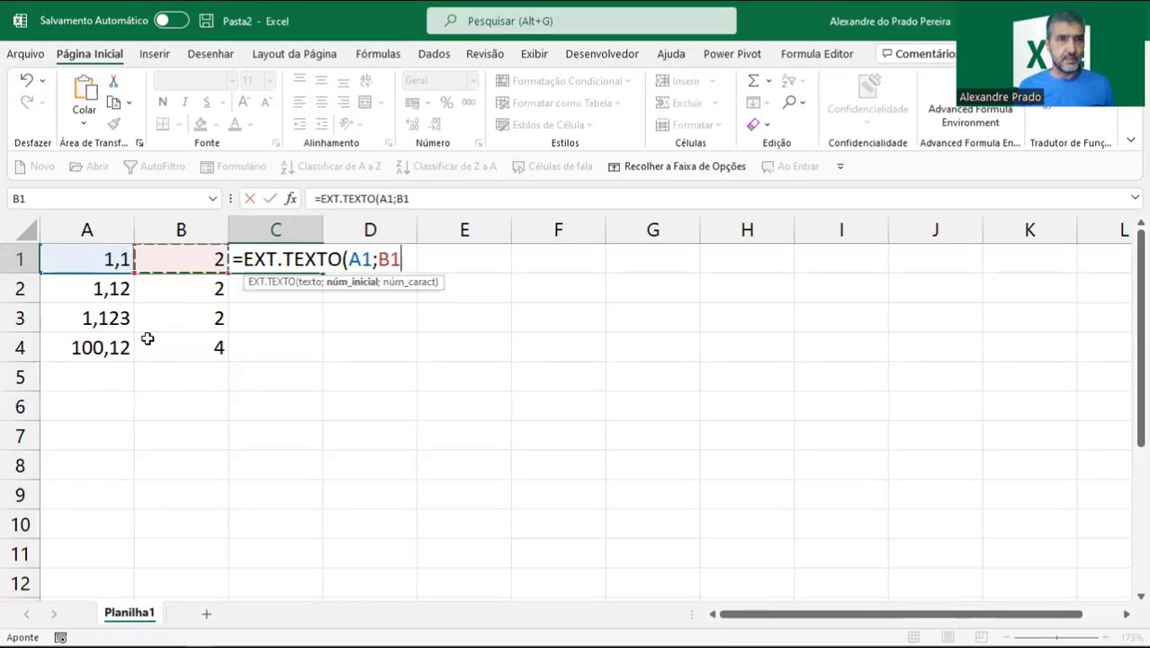
text(+3)
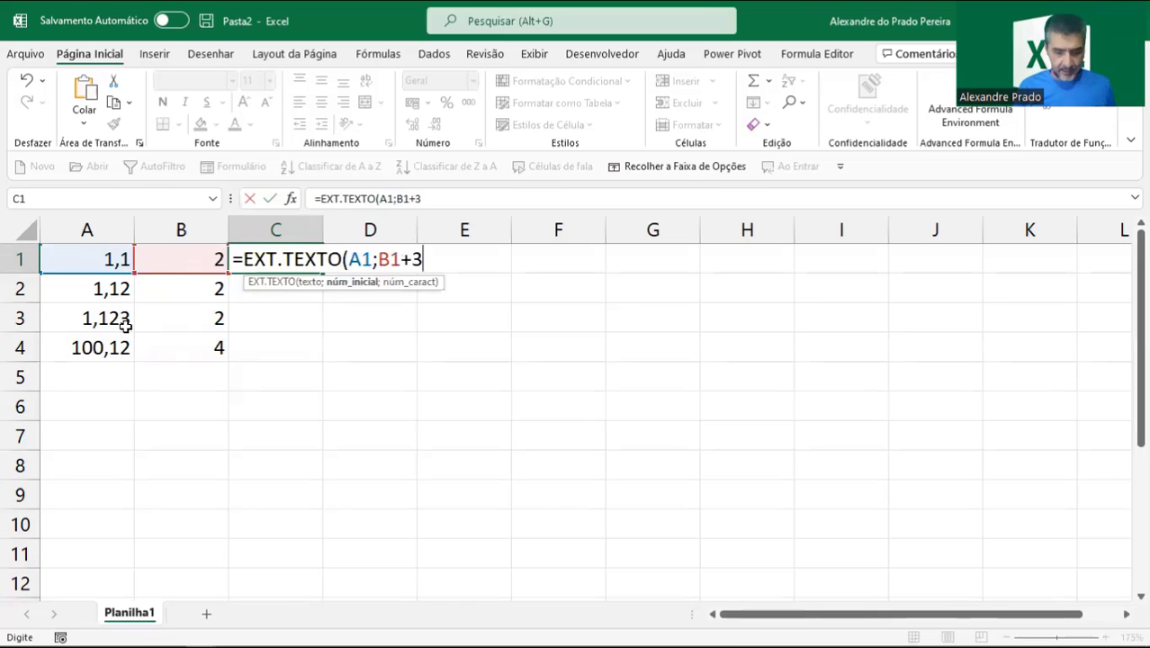
text(;)
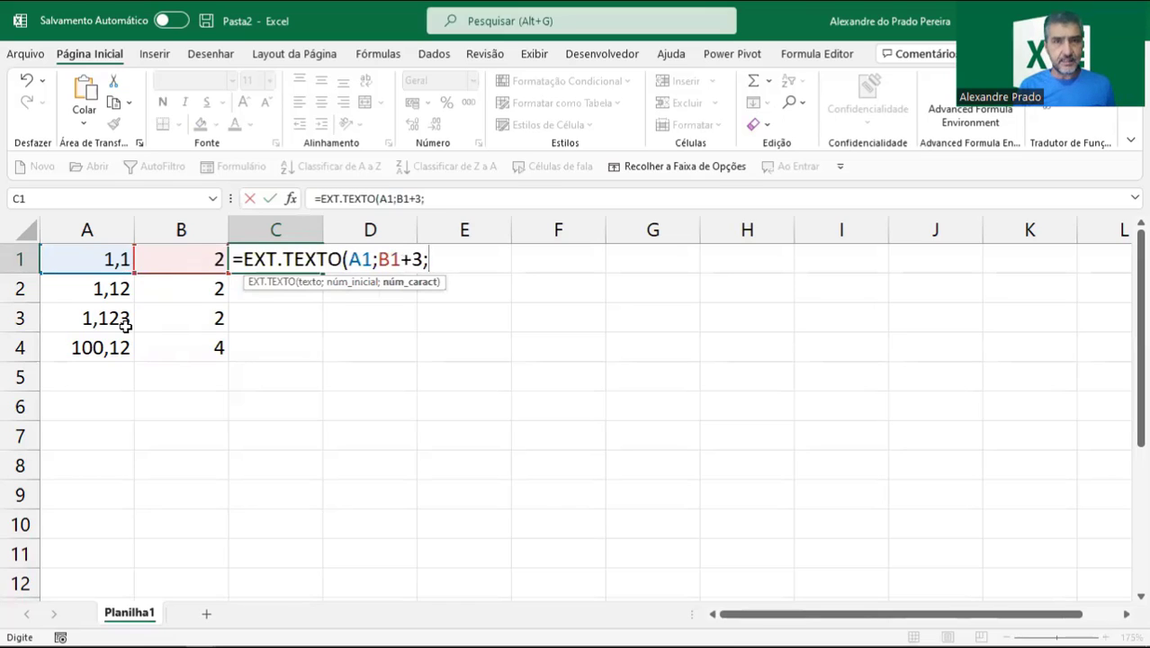
text(100)
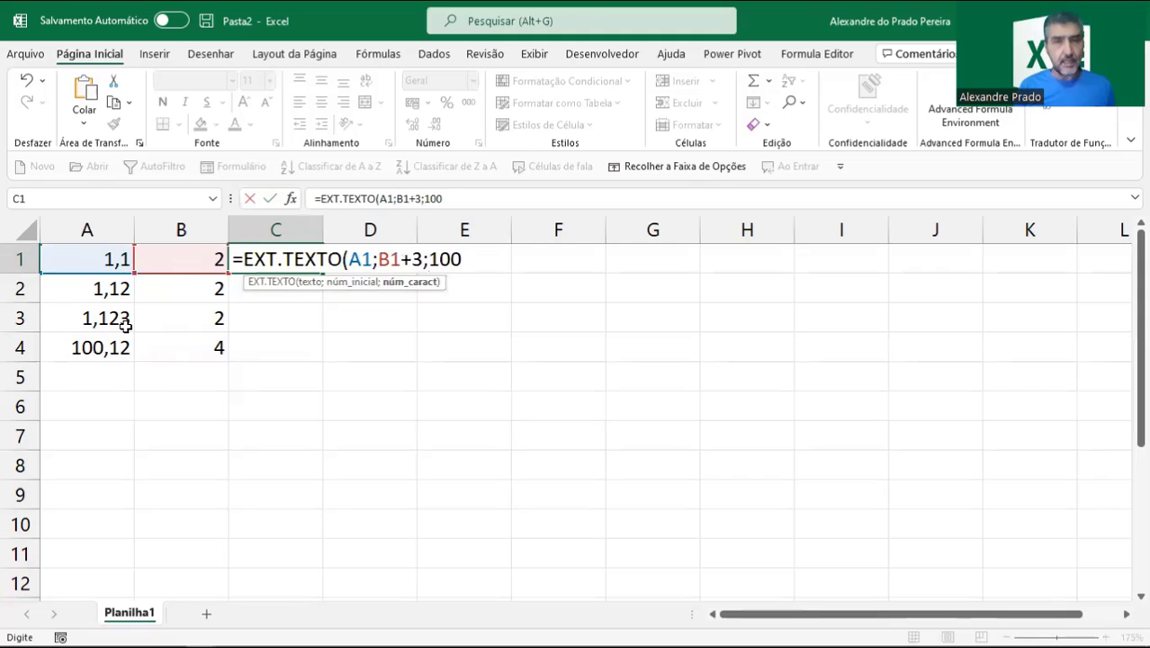
text())
key(Return)
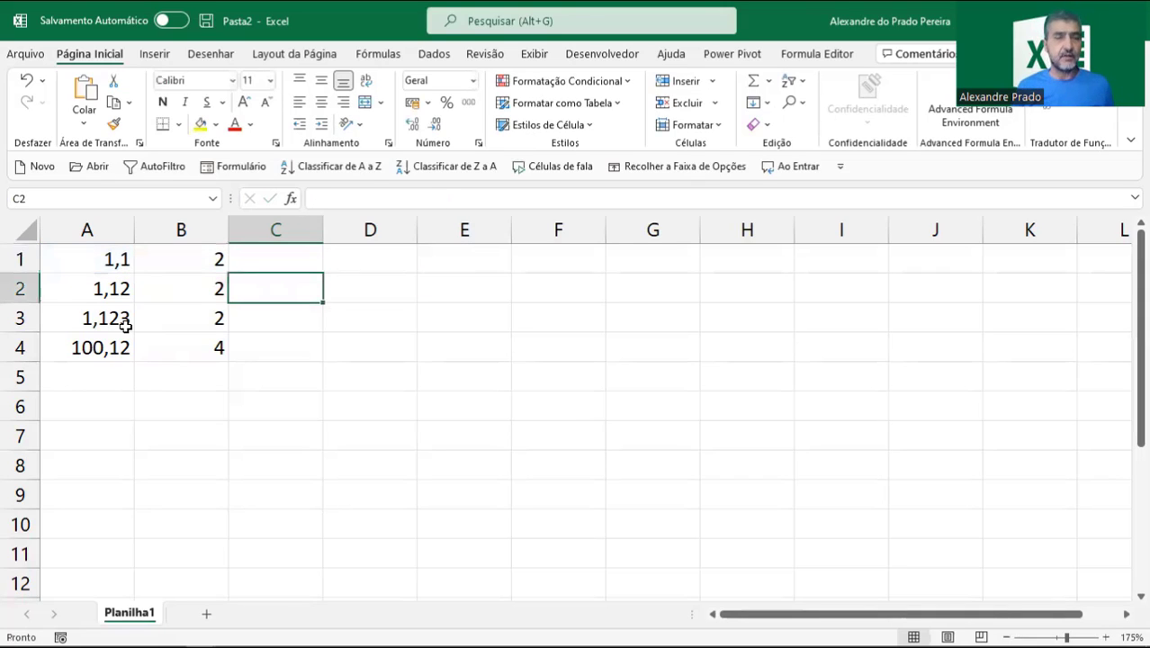
Fill the EXT.TEXTO formula from C1 down to C4 and check the copied formulas in C2 and C3.
click(274, 256)
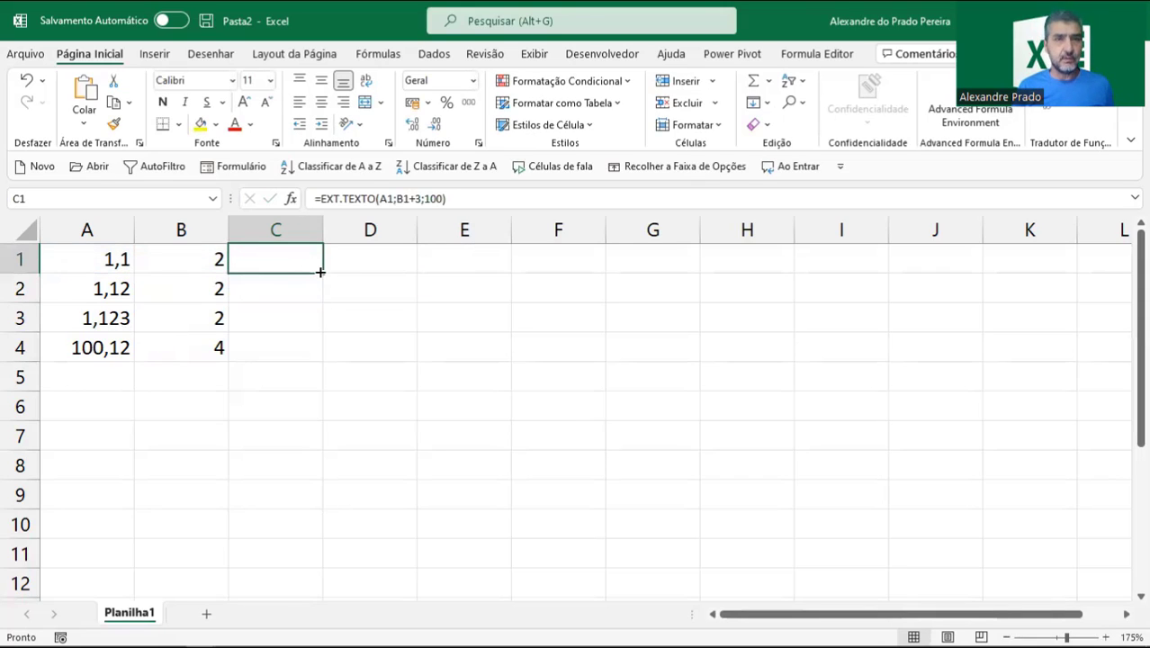
double_click(322, 272)
click(267, 282)
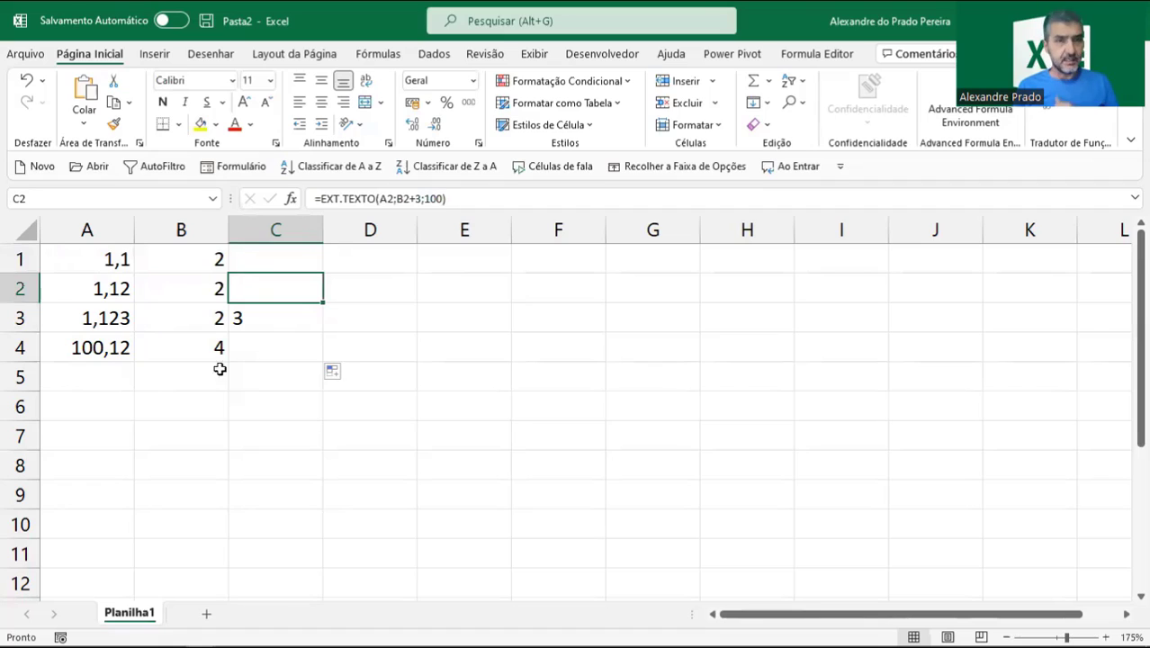
click(363, 256)
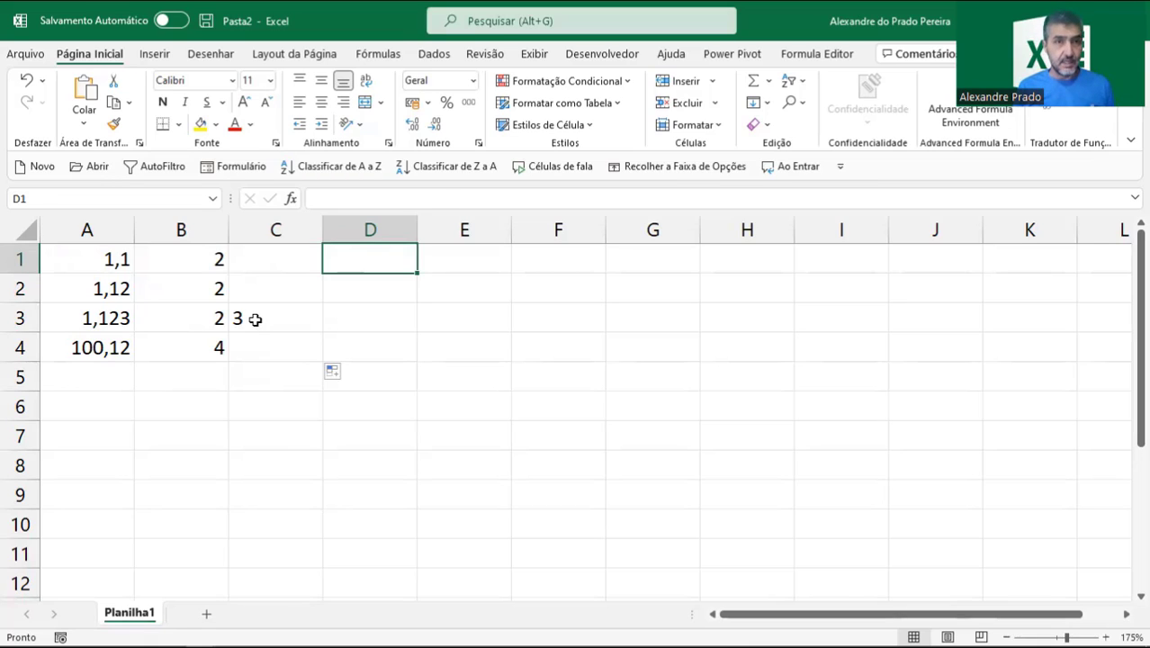
click(252, 318)
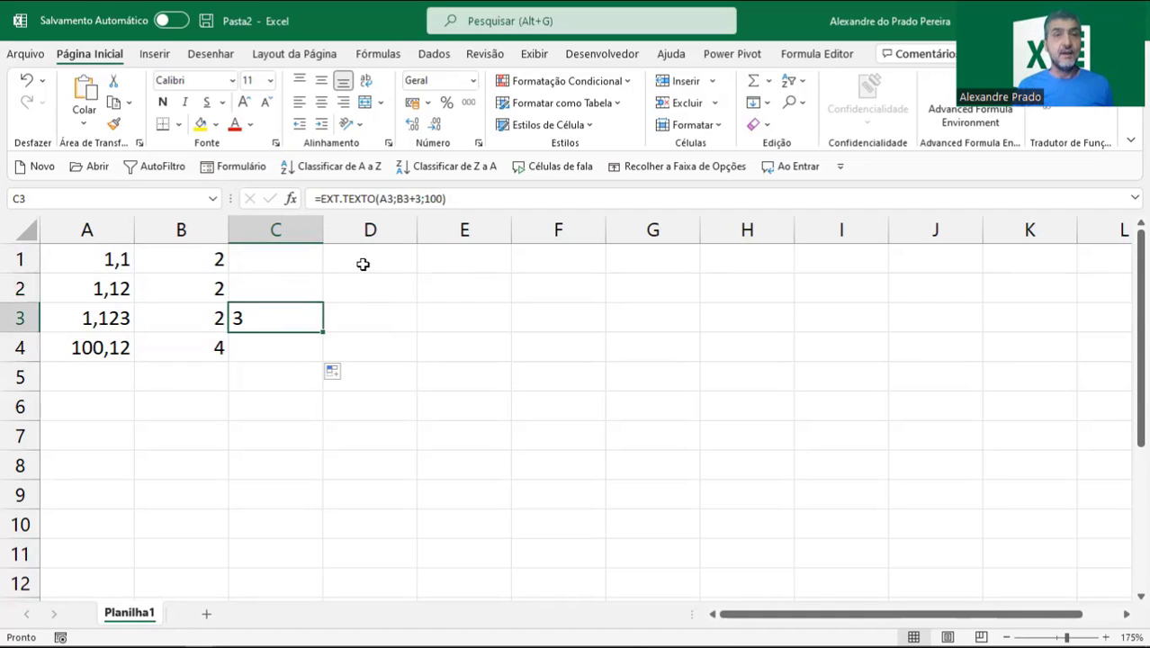
Enter =C1*1 in D1 to convert the extracted text to a number, and fill it down to D4.
click(363, 263)
text(=)
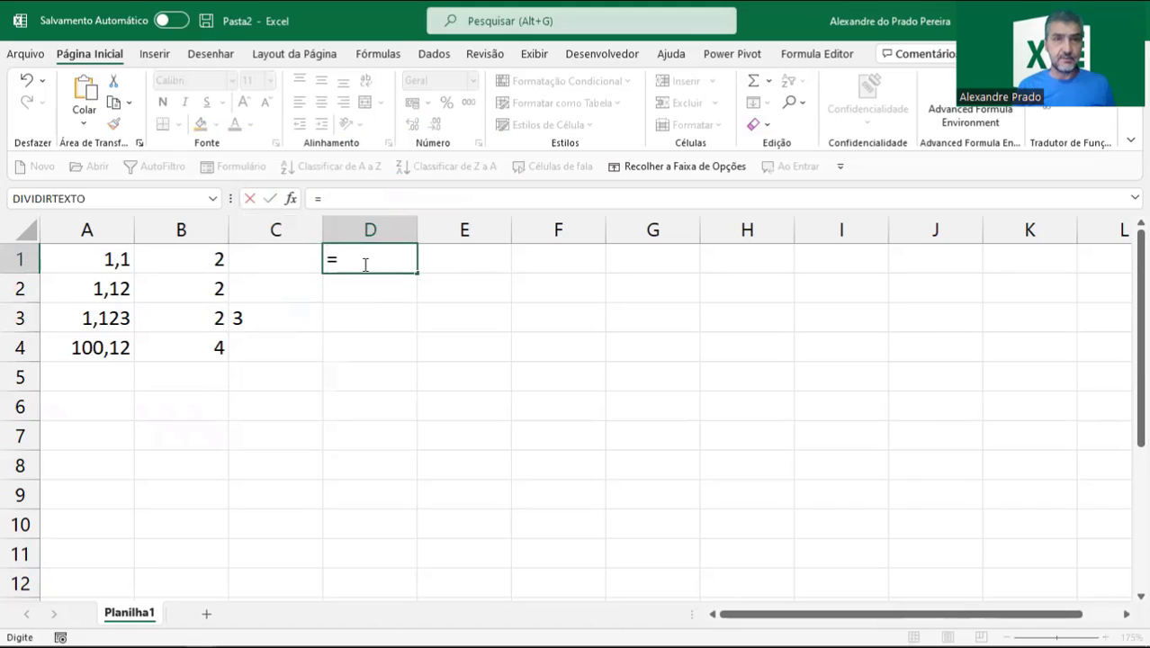
click(281, 261)
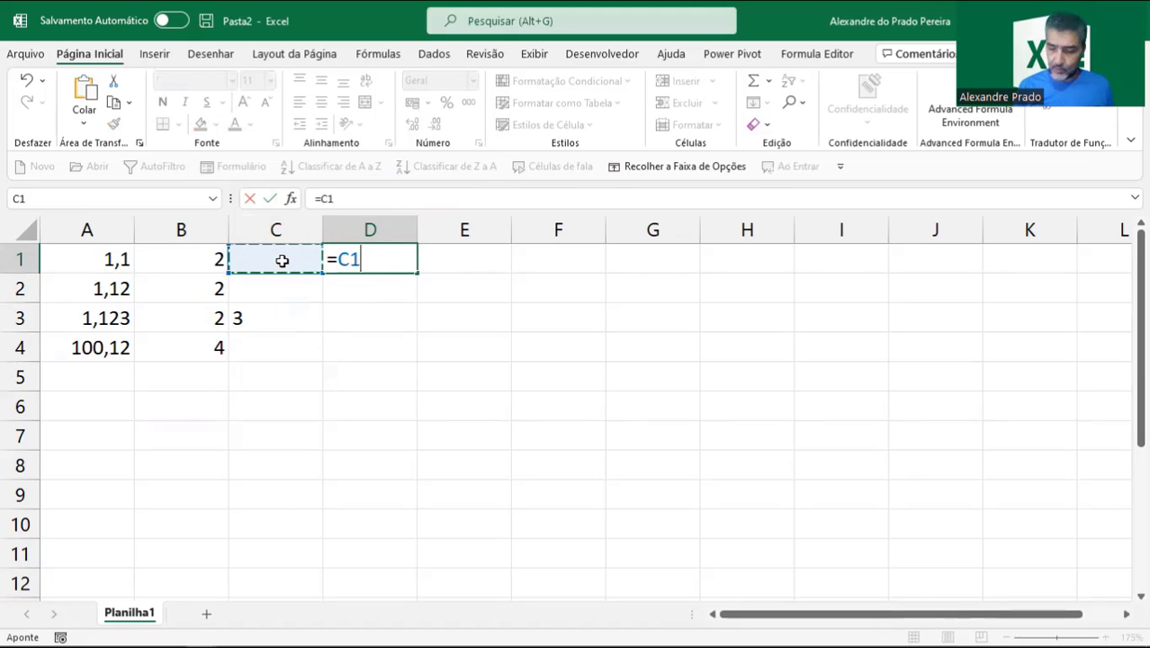
text(*1)
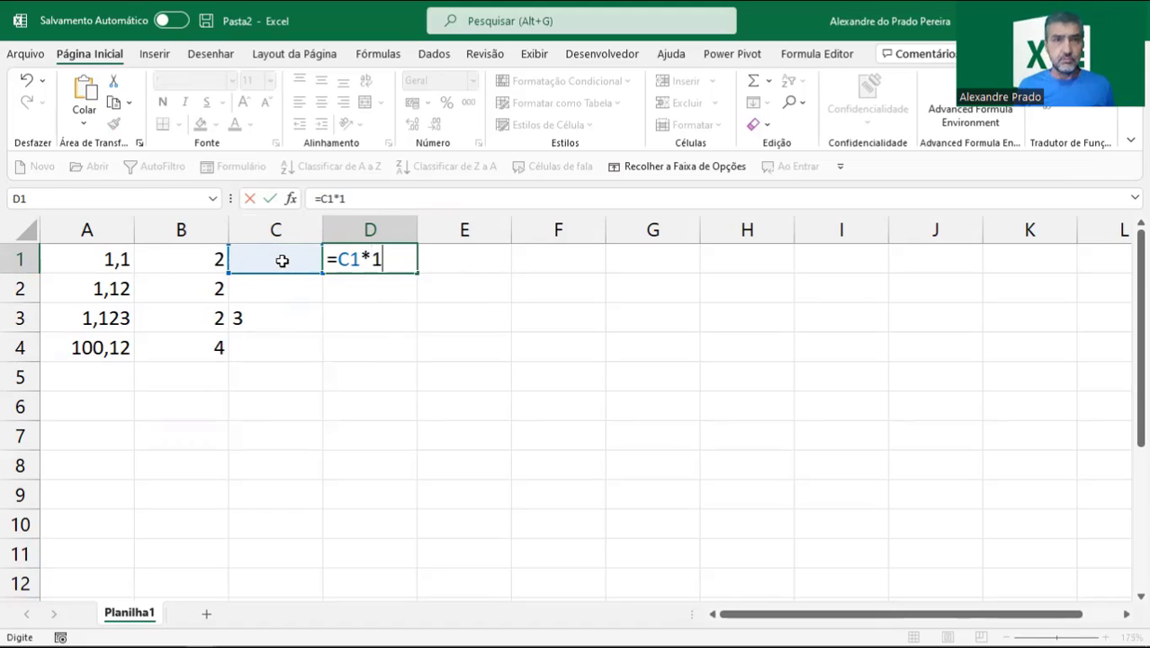
key(Return)
click(387, 260)
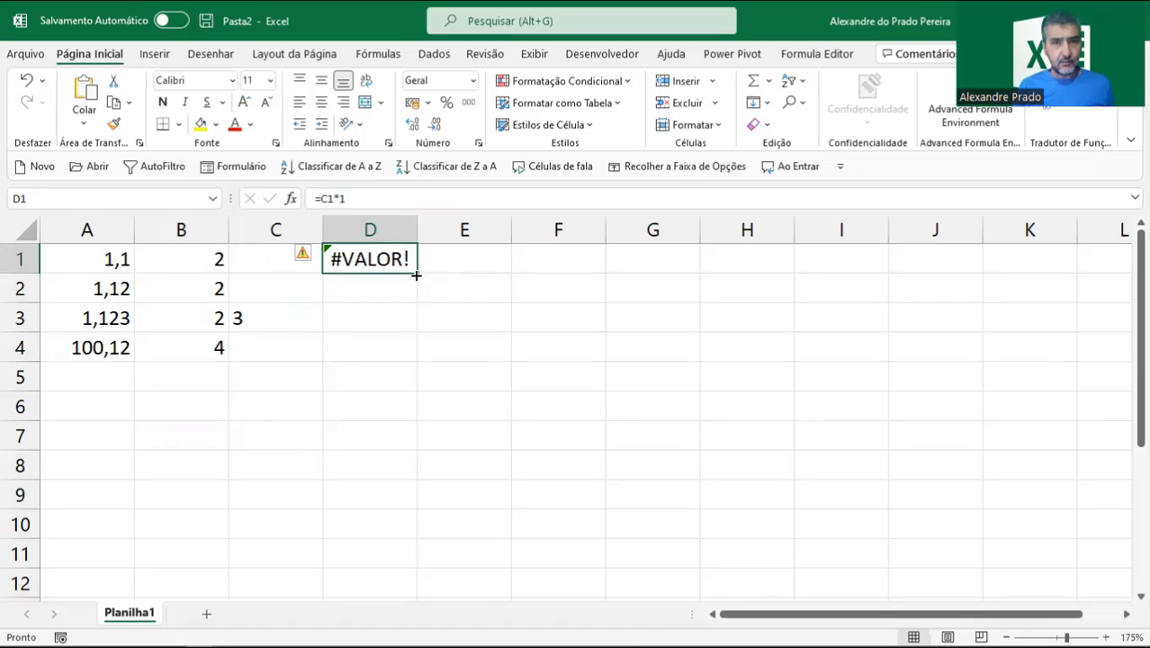
drag(416, 276, 380, 346)
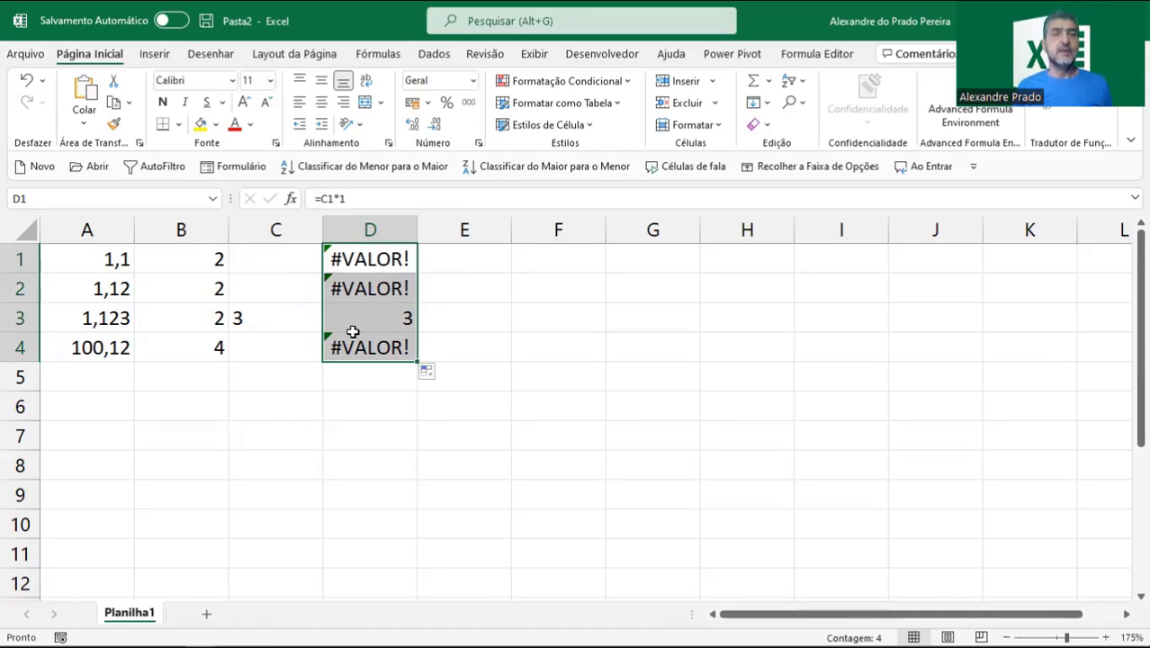
Wrap the D1 formula in SEERRO as =SEERRO(C1*1;"") and fill it down to D4.
double_click(344, 256)
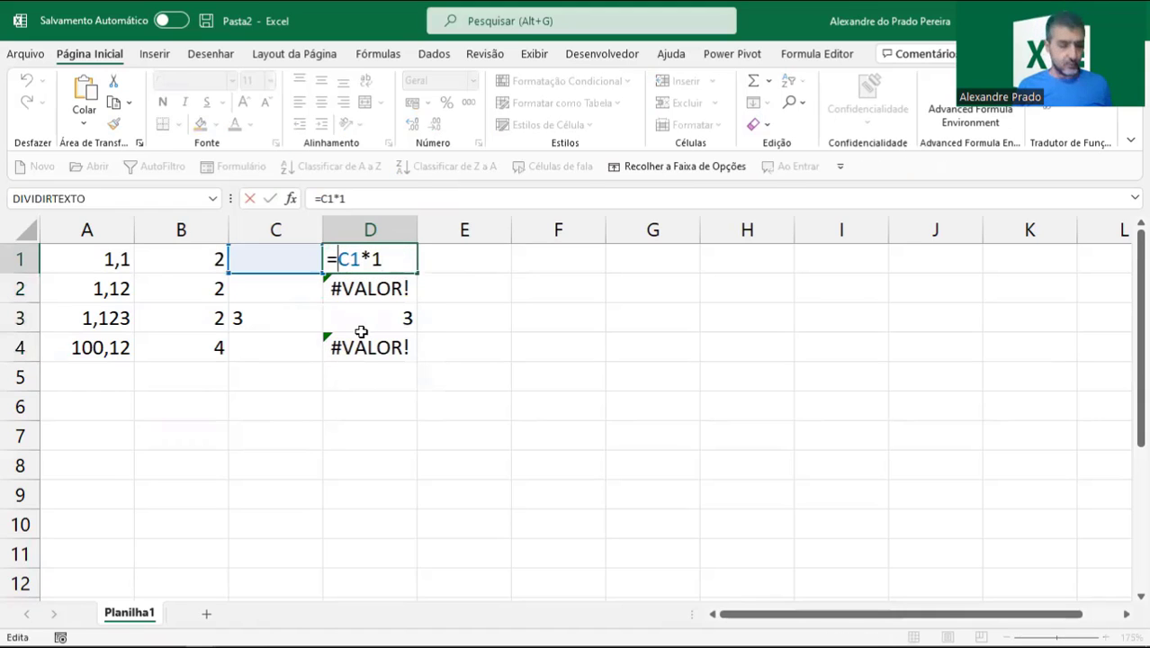
text(SEERRO)
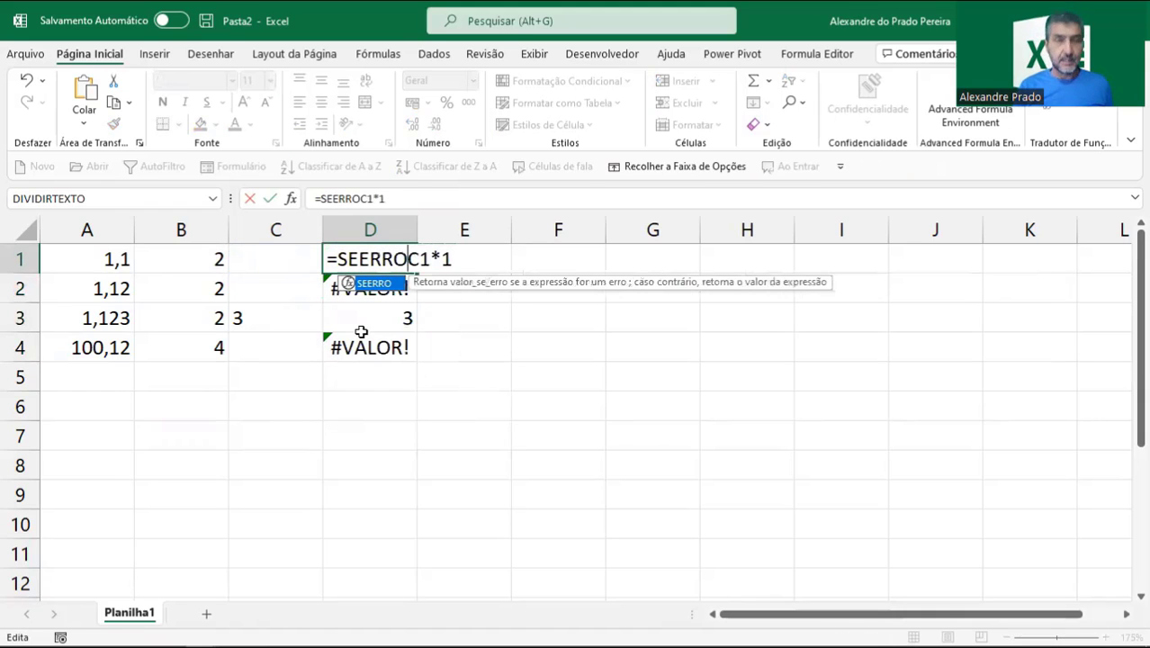
text(()
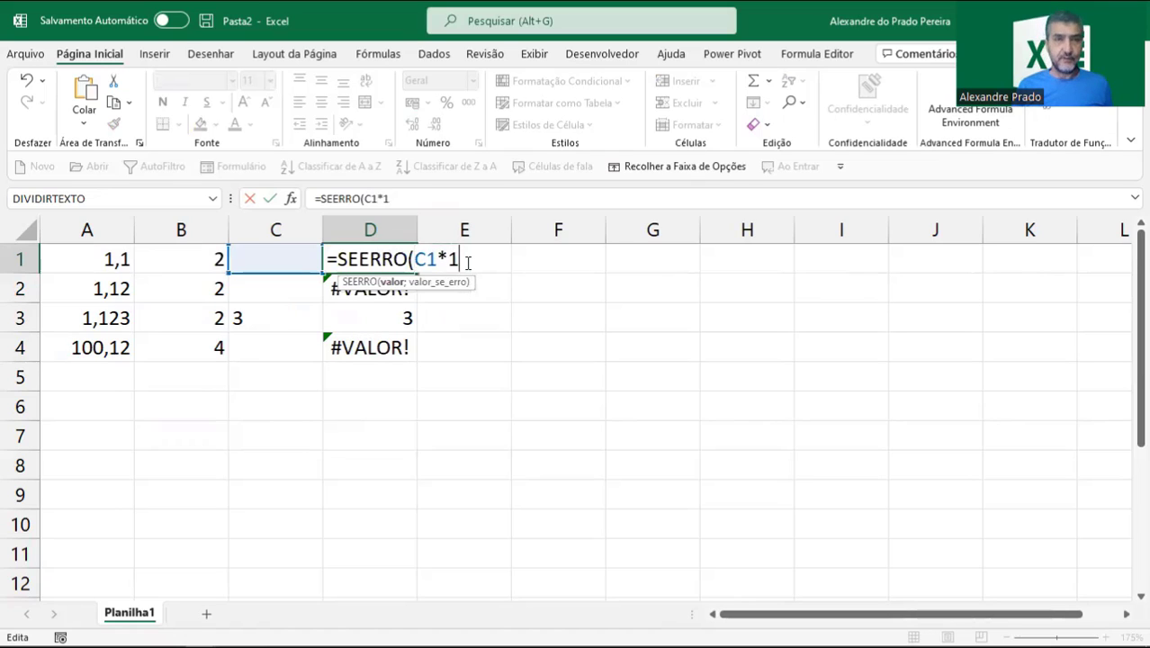
text(;)
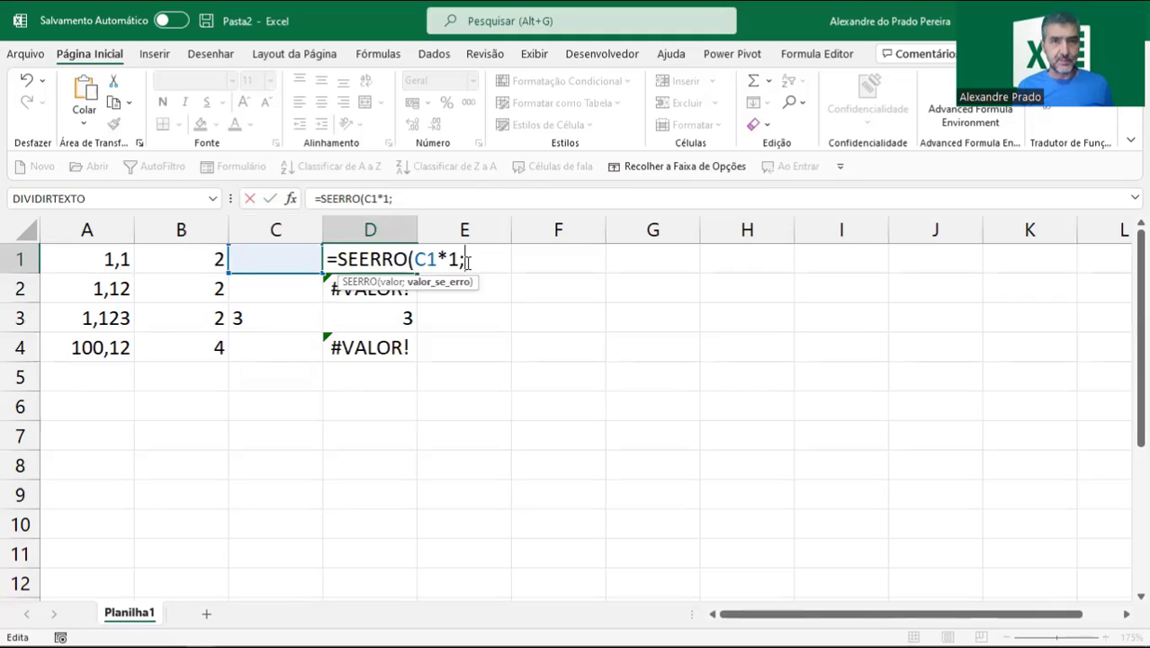
text("")
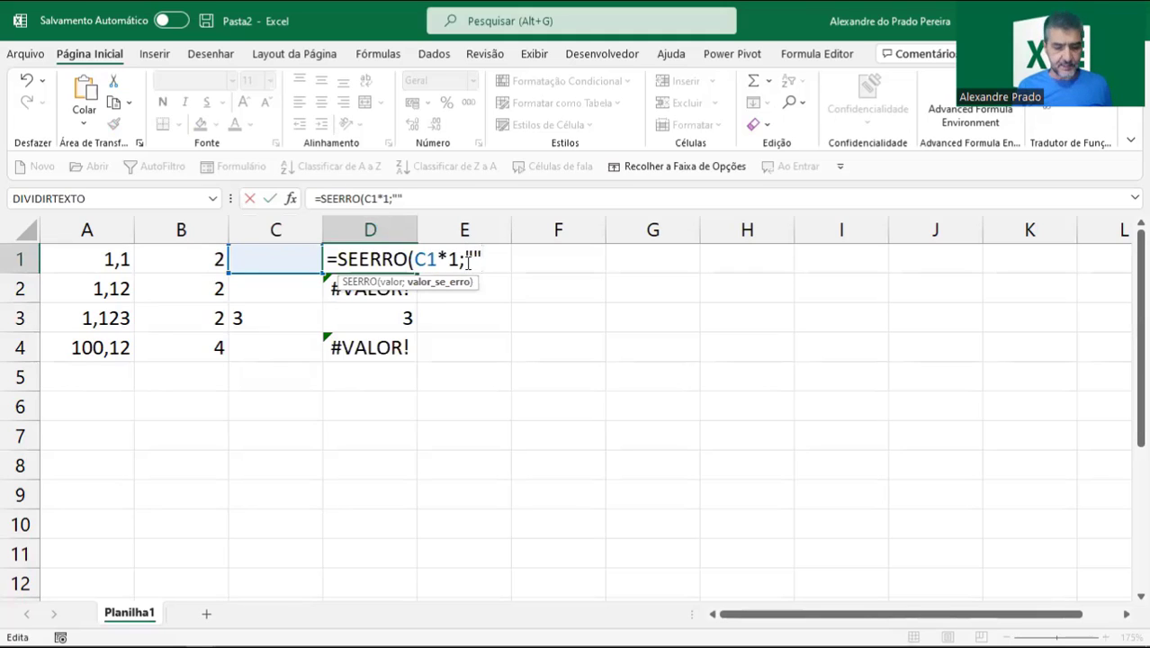
text())
key(Return)
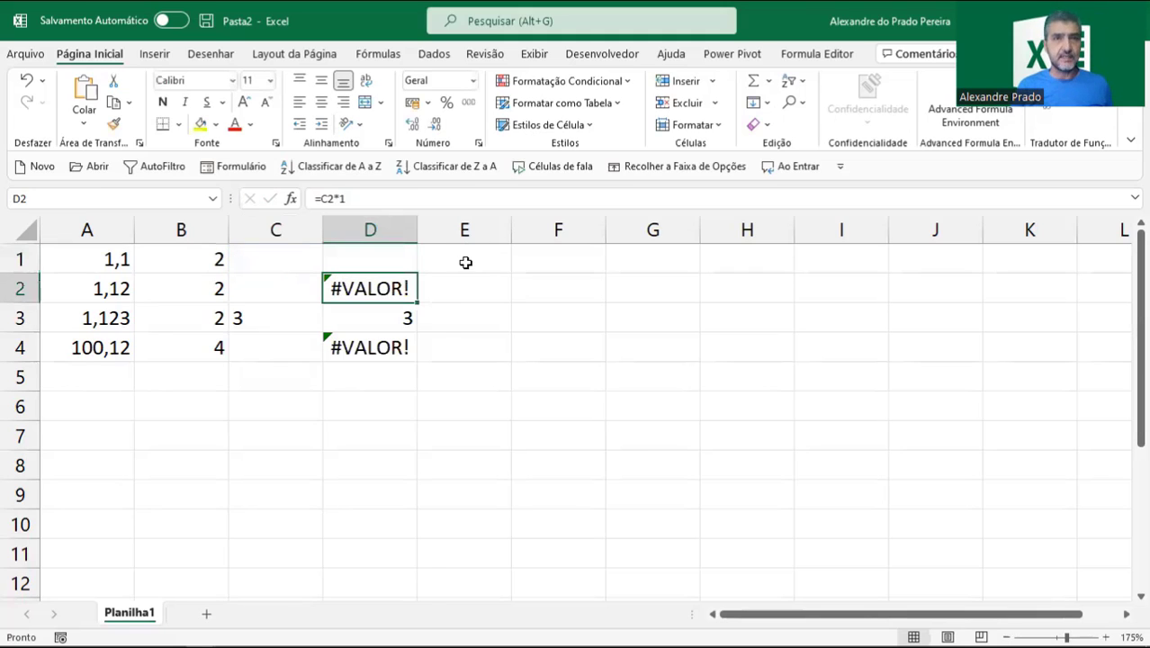
click(405, 251)
drag(418, 272, 383, 330)
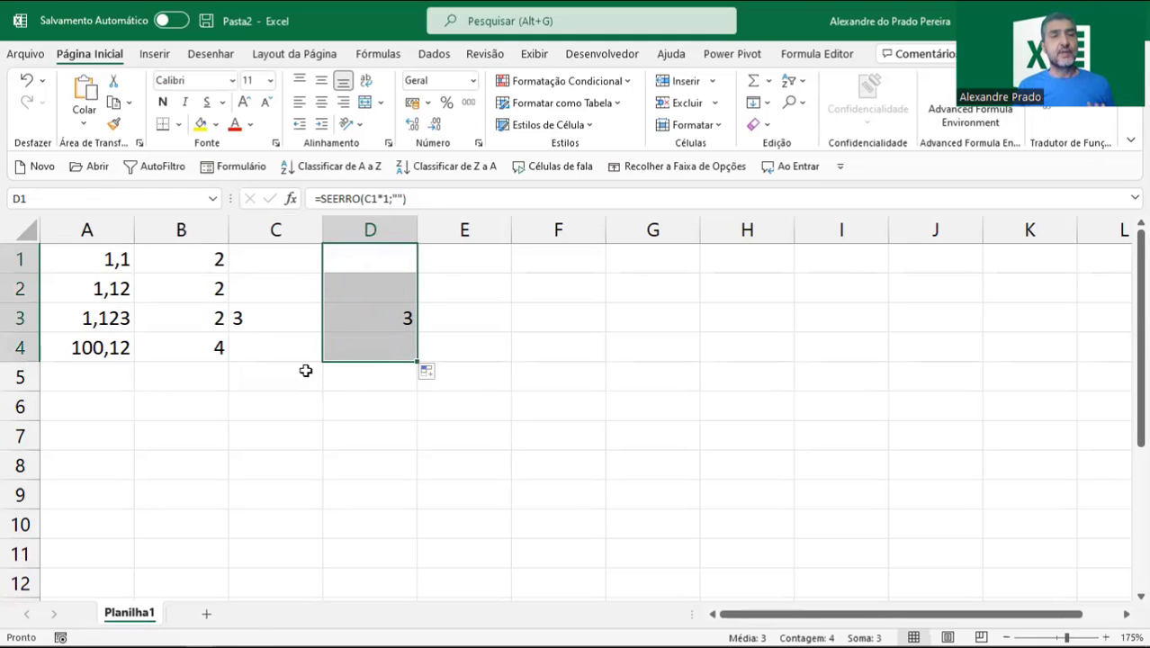
Enter the whole number 1 in A5 and extend the SEERRO formula from D4 to D5.
click(83, 380)
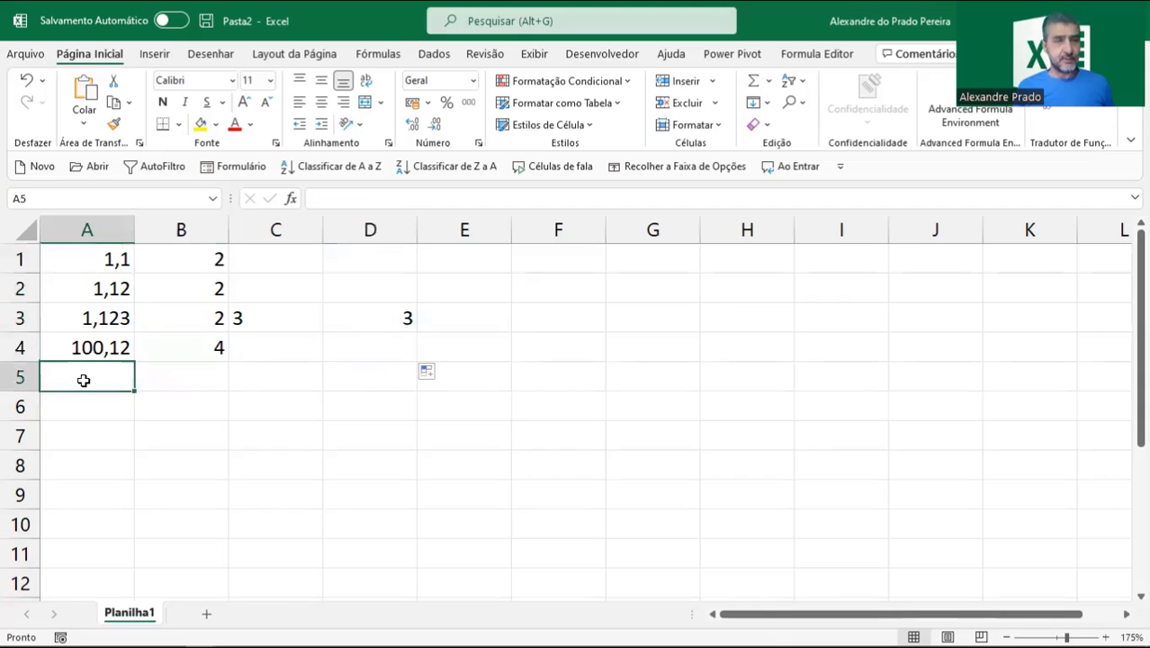
text(1)
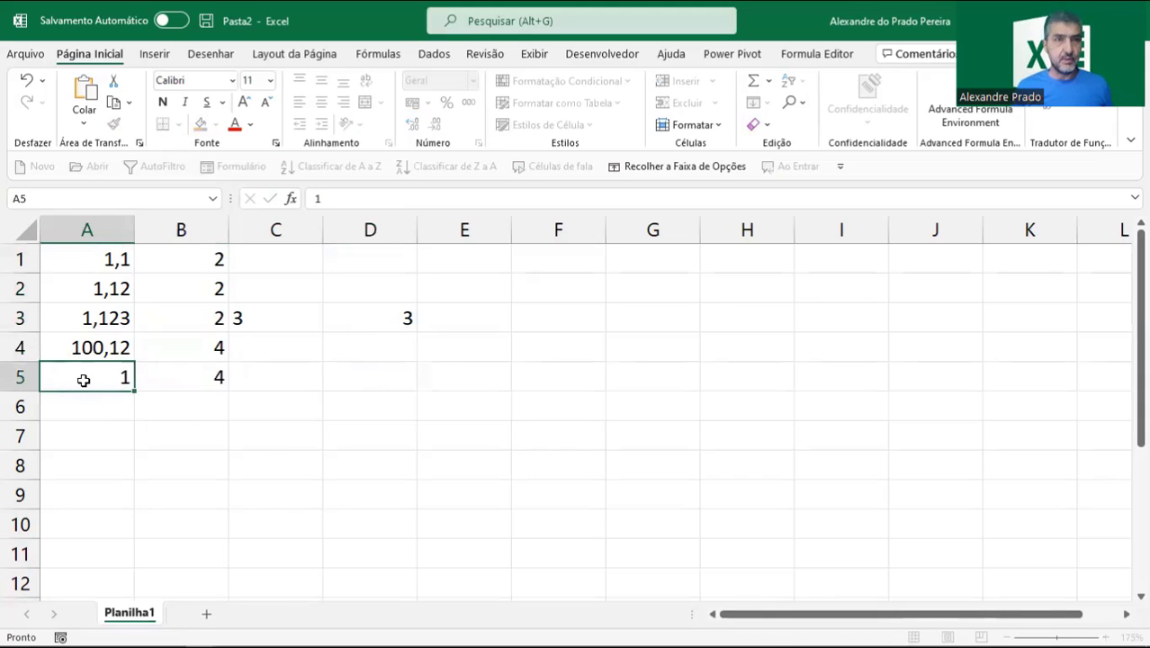
key(Return)
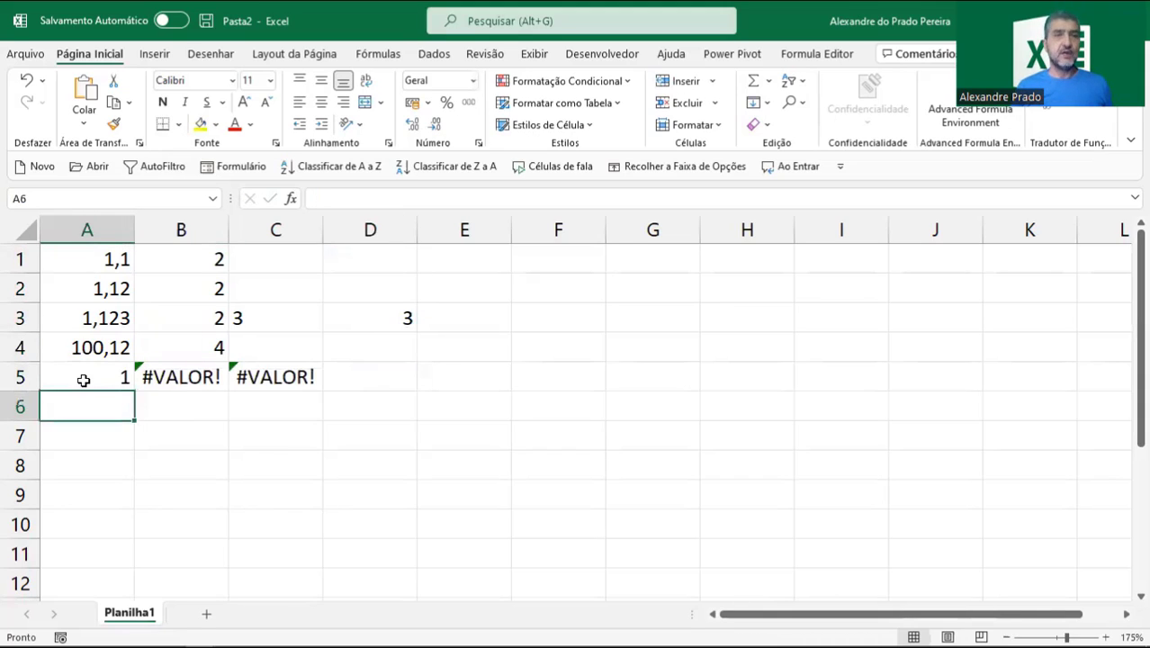
click(405, 345)
drag(419, 361, 419, 396)
Enter the text A,B in A6 and fill the formulas from B5:D5 down to row 6.
click(108, 399)
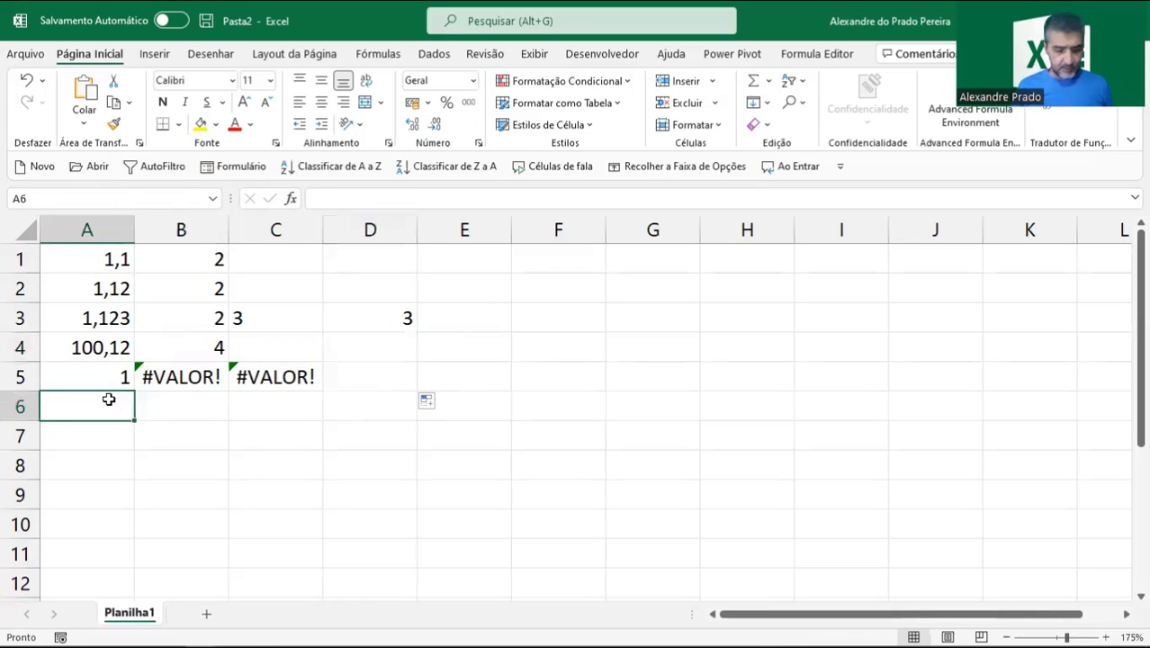
text(A,B)
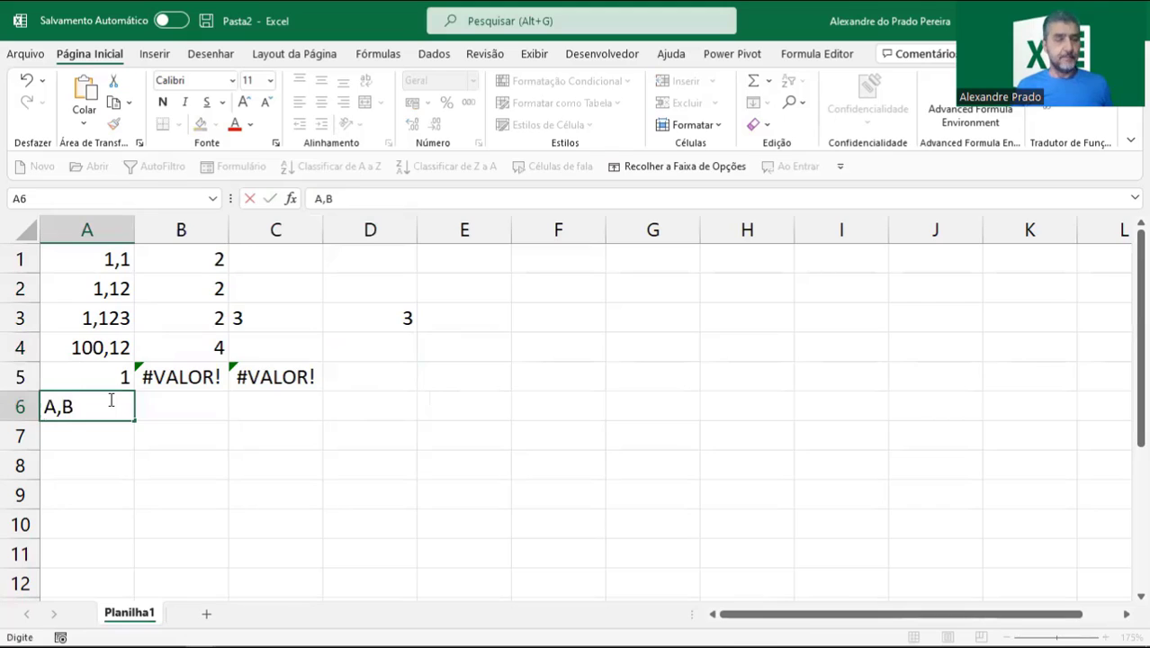
key(Return)
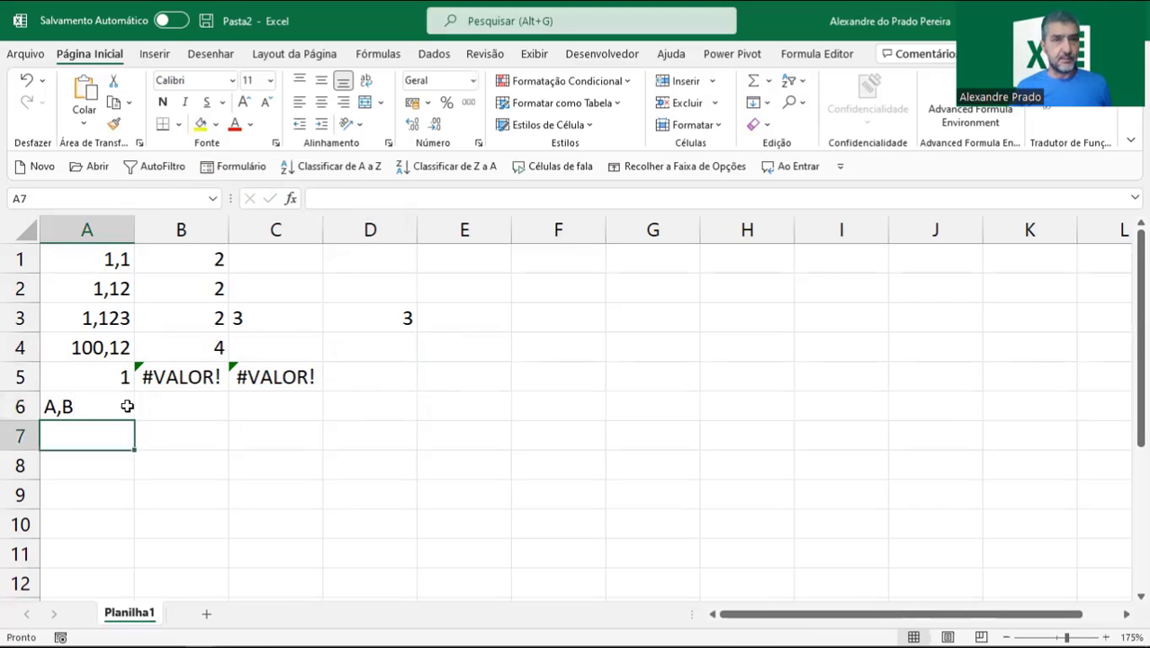
click(189, 381)
drag(240, 381, 413, 412)
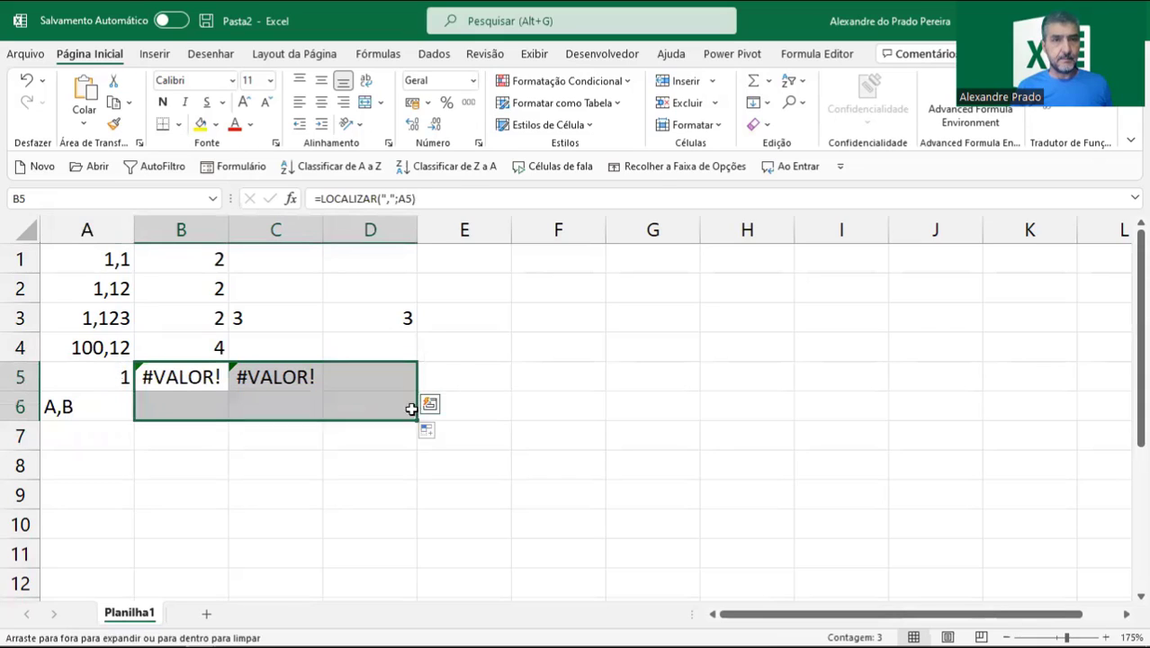
click(384, 377)
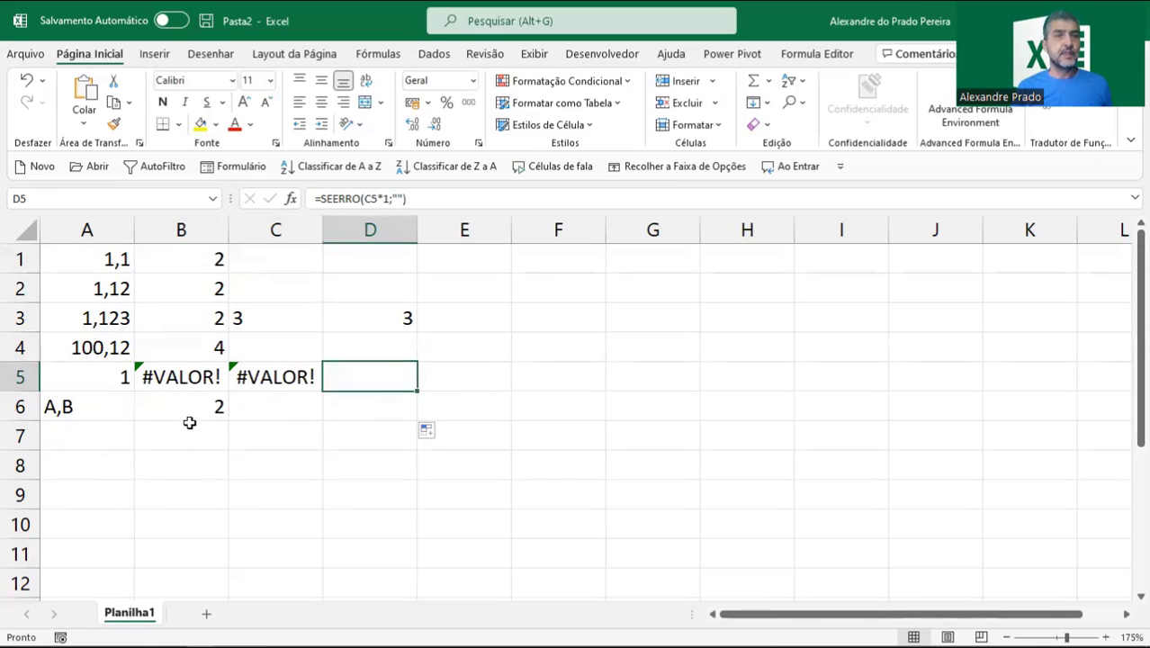
Enter the text A,BCD in A7 and check the formulas in B6, B7, C7 and D7.
click(65, 444)
text(A,B)
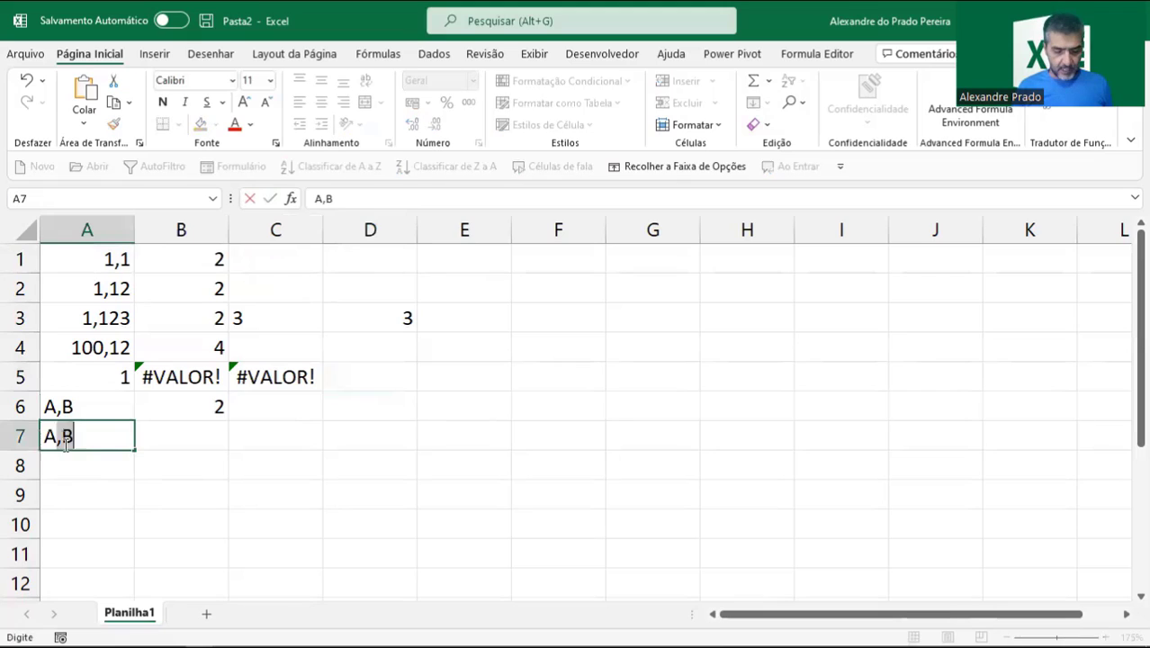
text(CD)
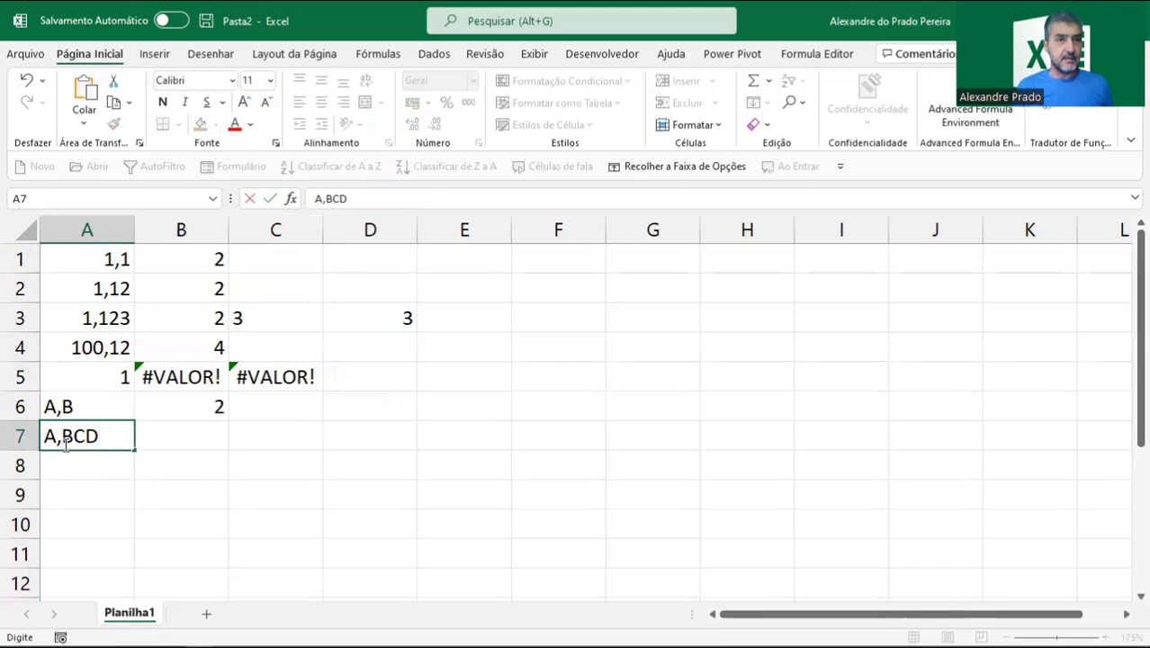
key(Return)
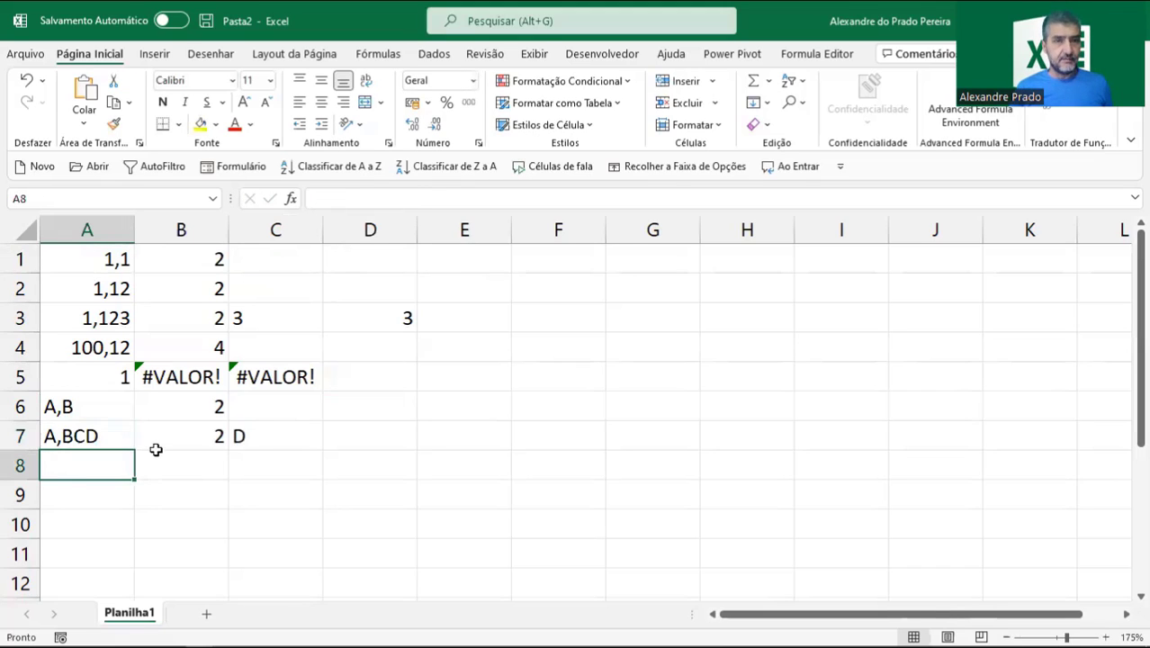
click(180, 412)
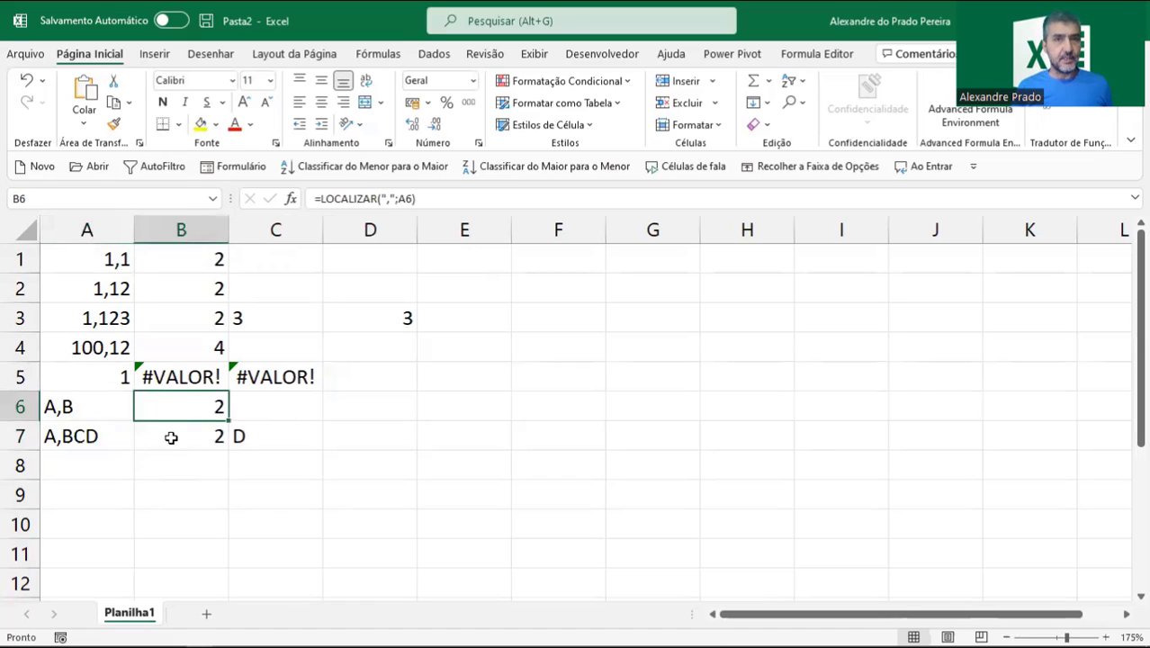
click(171, 438)
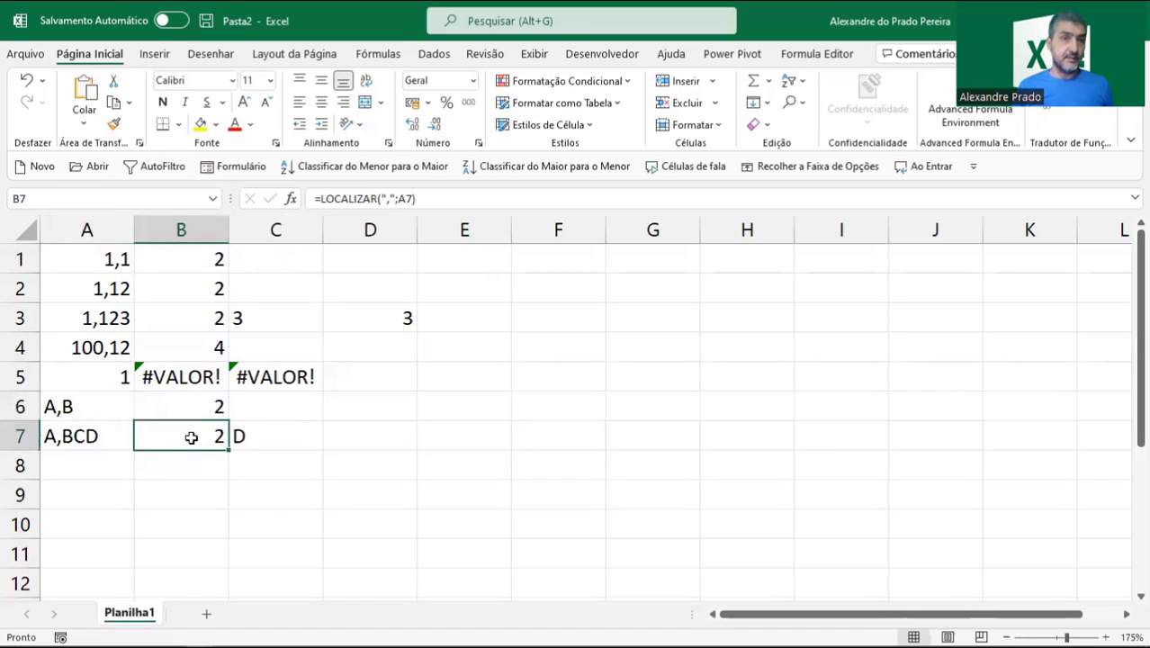
click(261, 437)
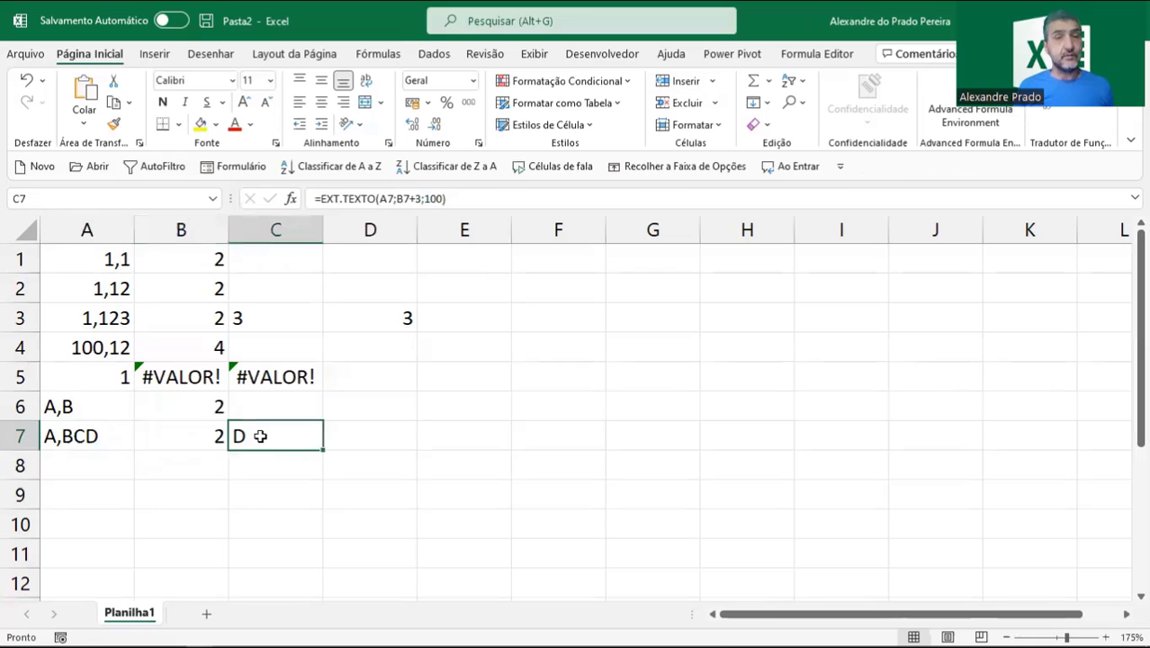
click(374, 437)
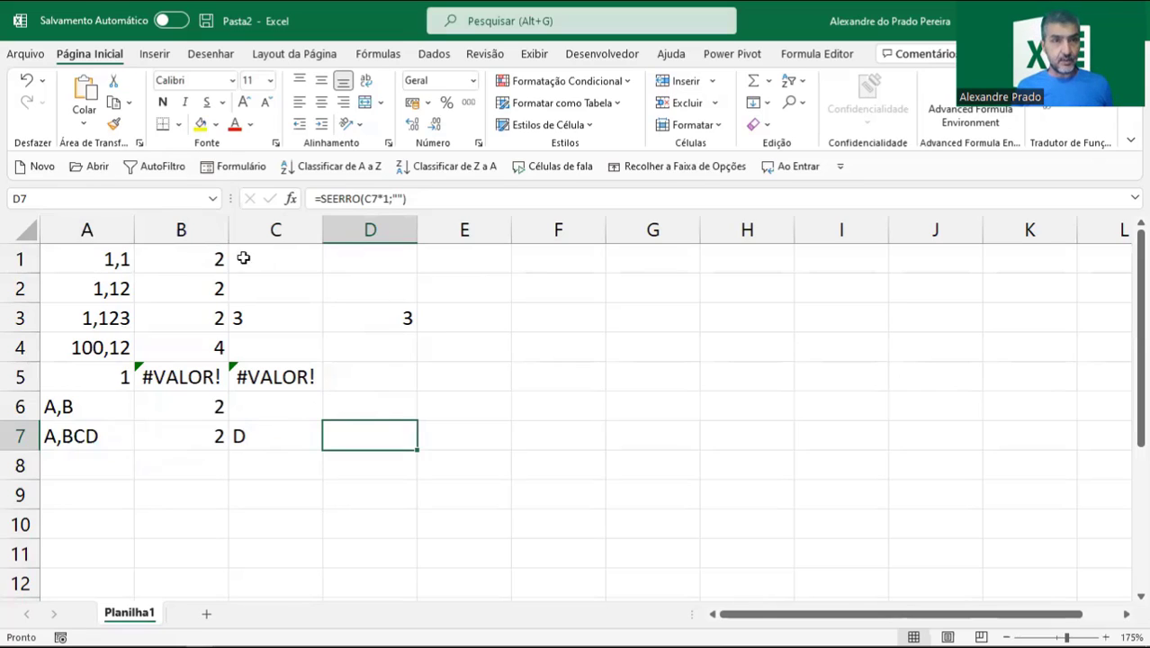
Replace the C1 reference in D1 with C1's EXT.TEXTO expression, giving =SEERRO(EXT.TEXTO(A1;B1+3;100)*1;""), and review the combined formula.
double_click(384, 264)
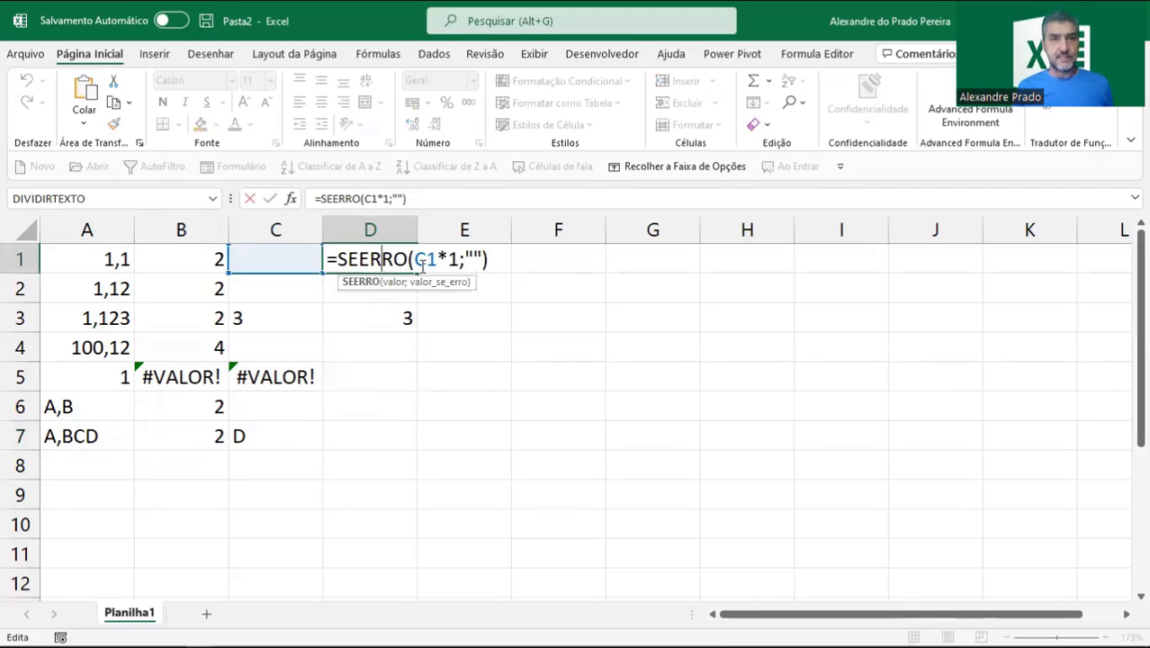
key(Return)
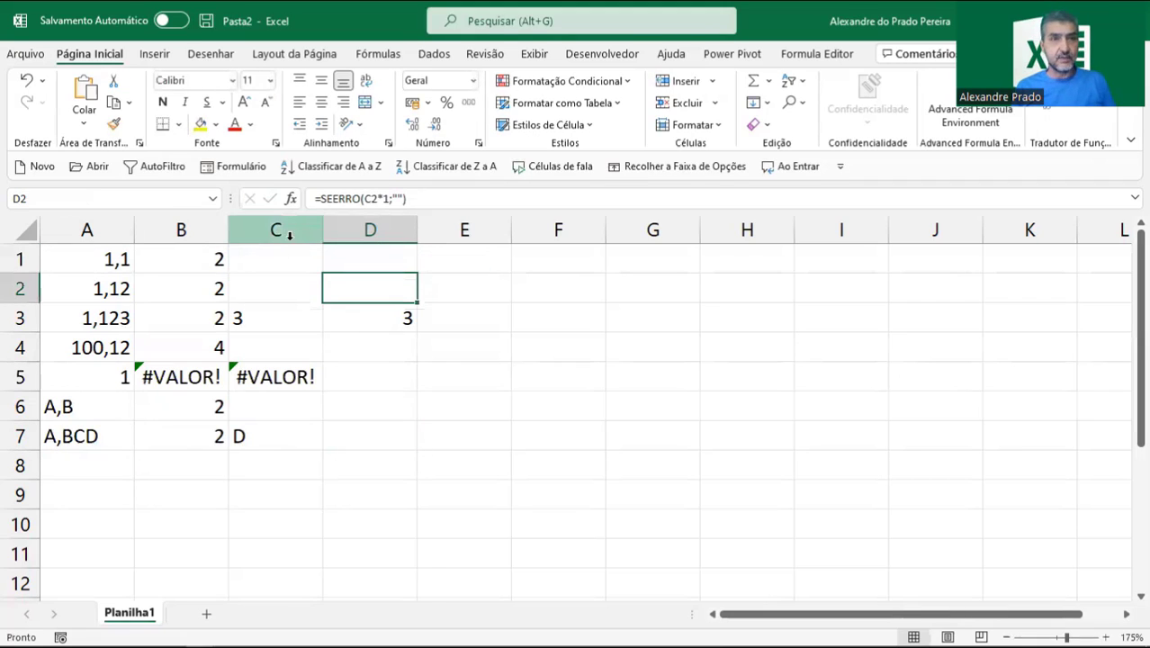
double_click(263, 261)
drag(236, 261, 522, 261)
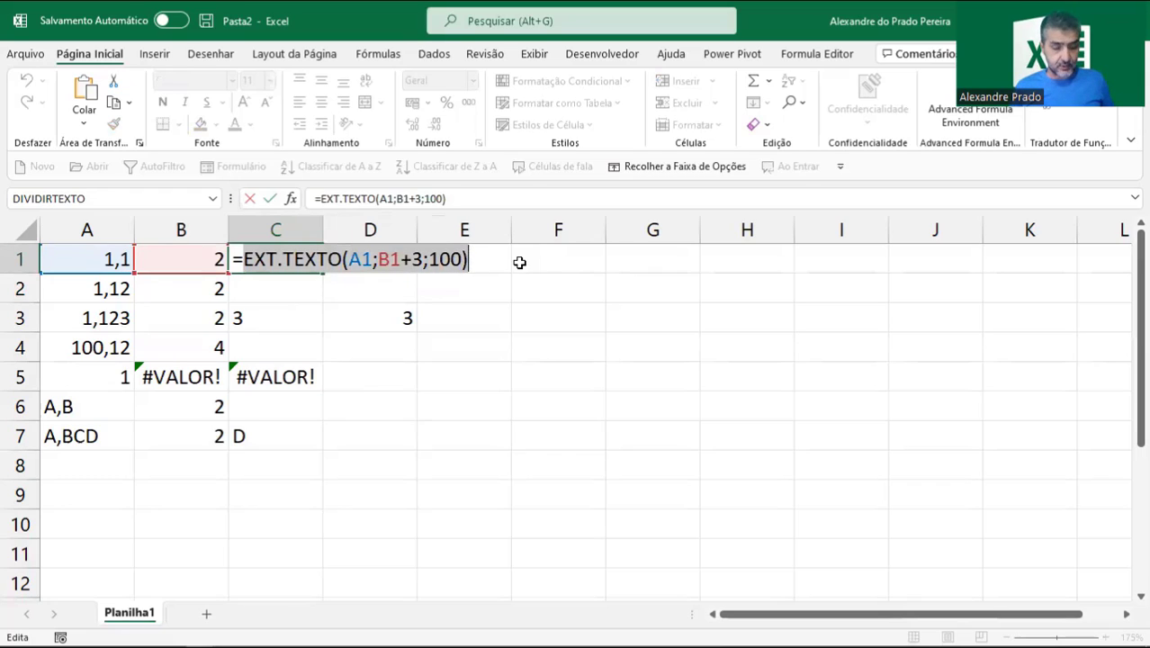
key(ctrl+x)
key(Return)
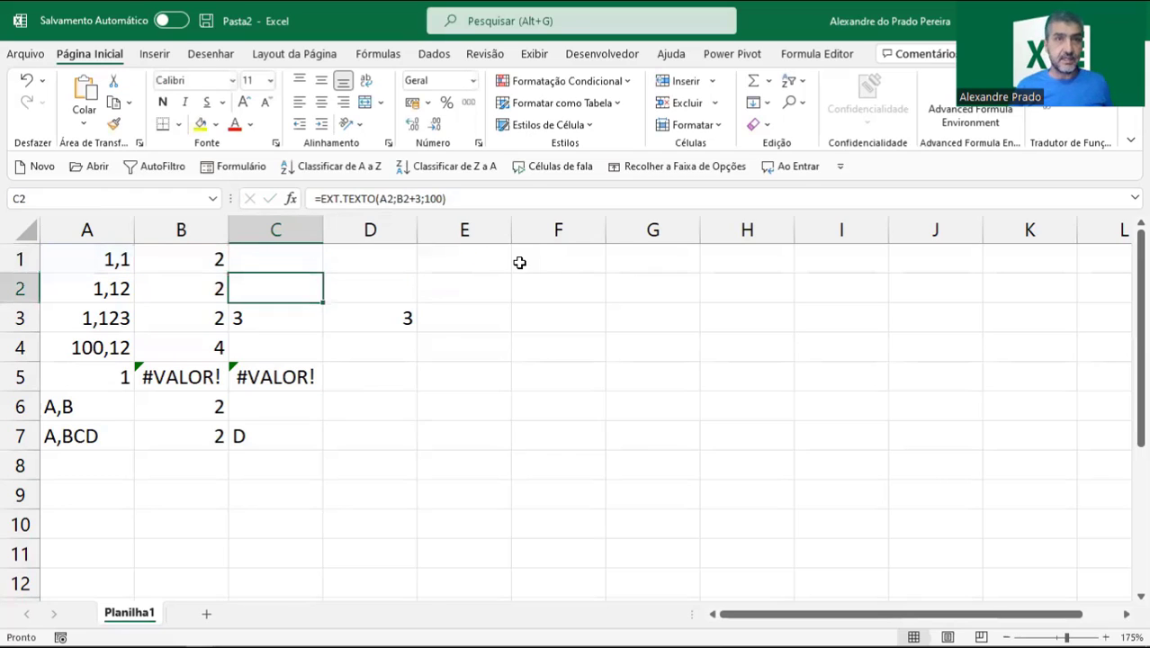
double_click(392, 261)
double_click(425, 259)
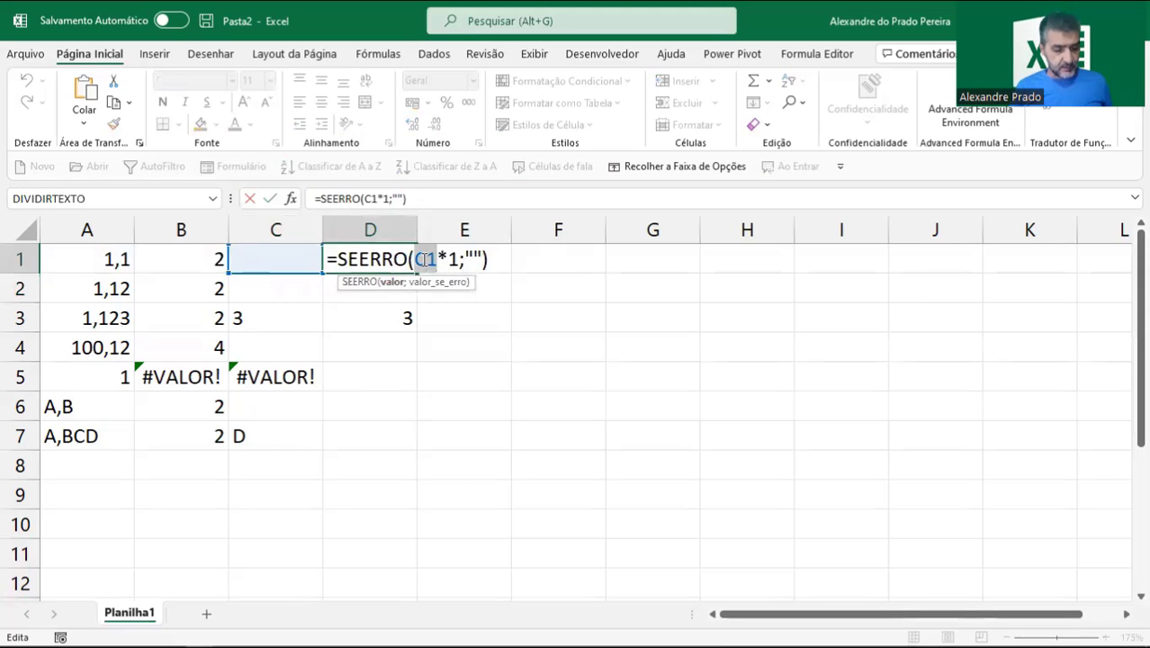
key(ctrl+v)
key(Return)
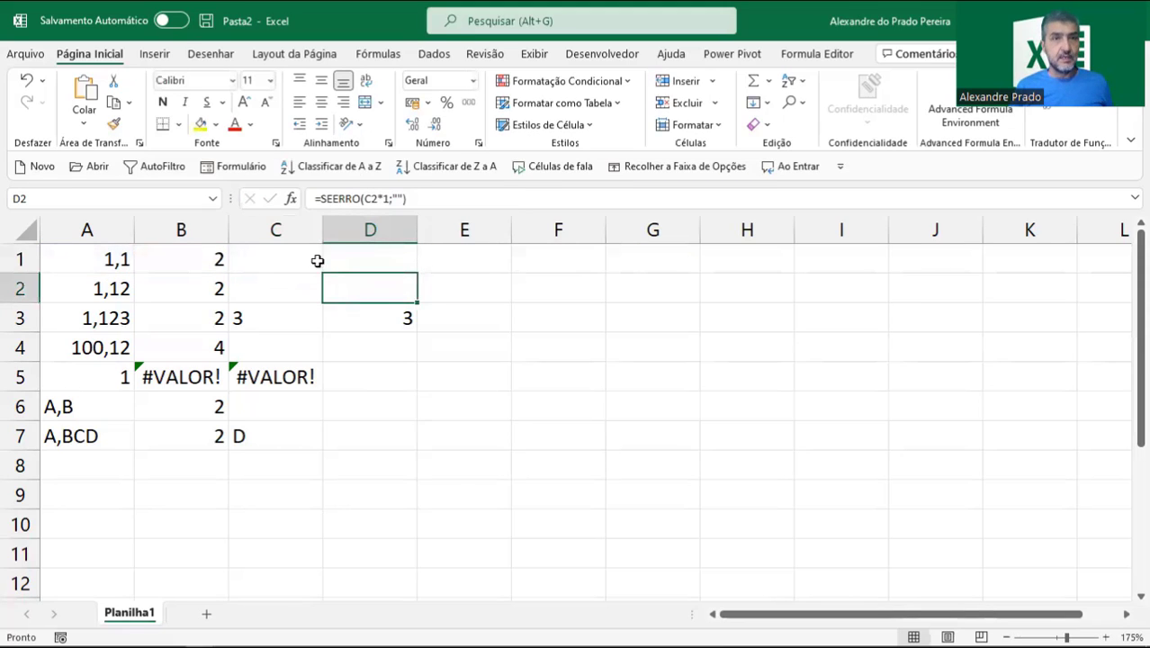
click(287, 261)
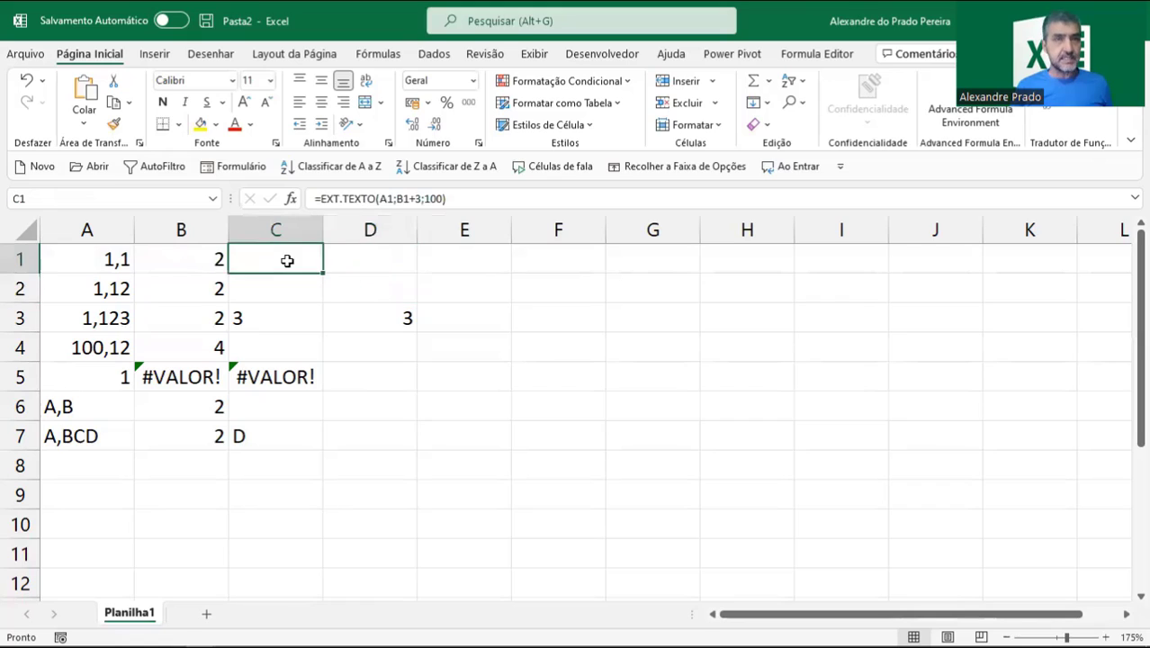
double_click(370, 259)
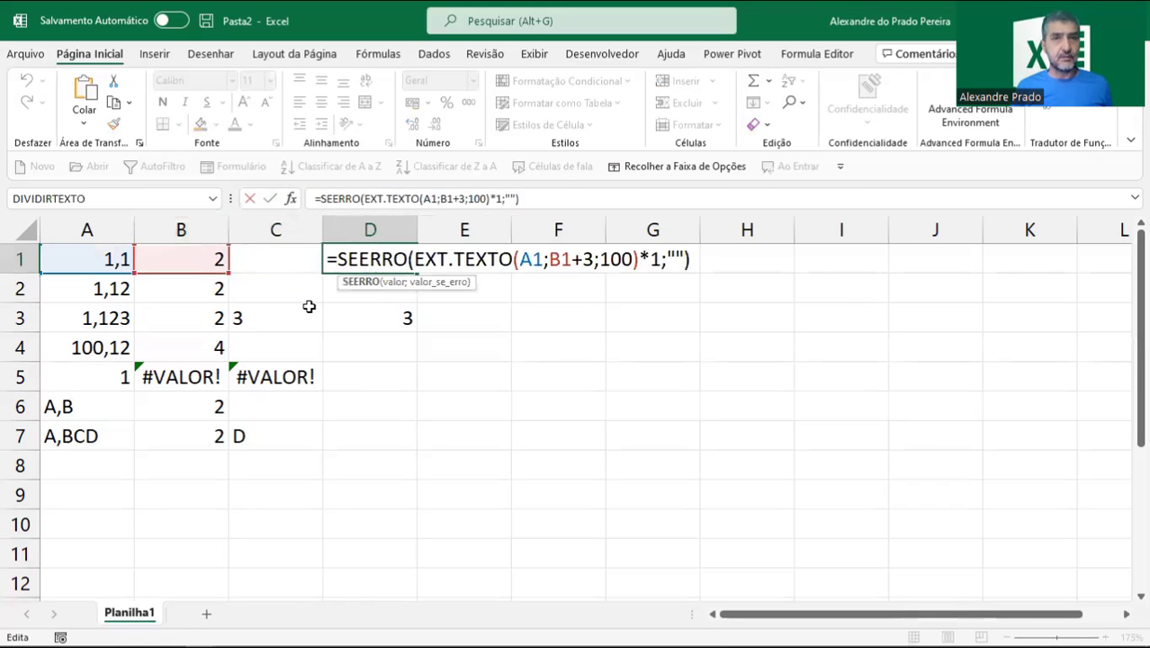
key(Return)
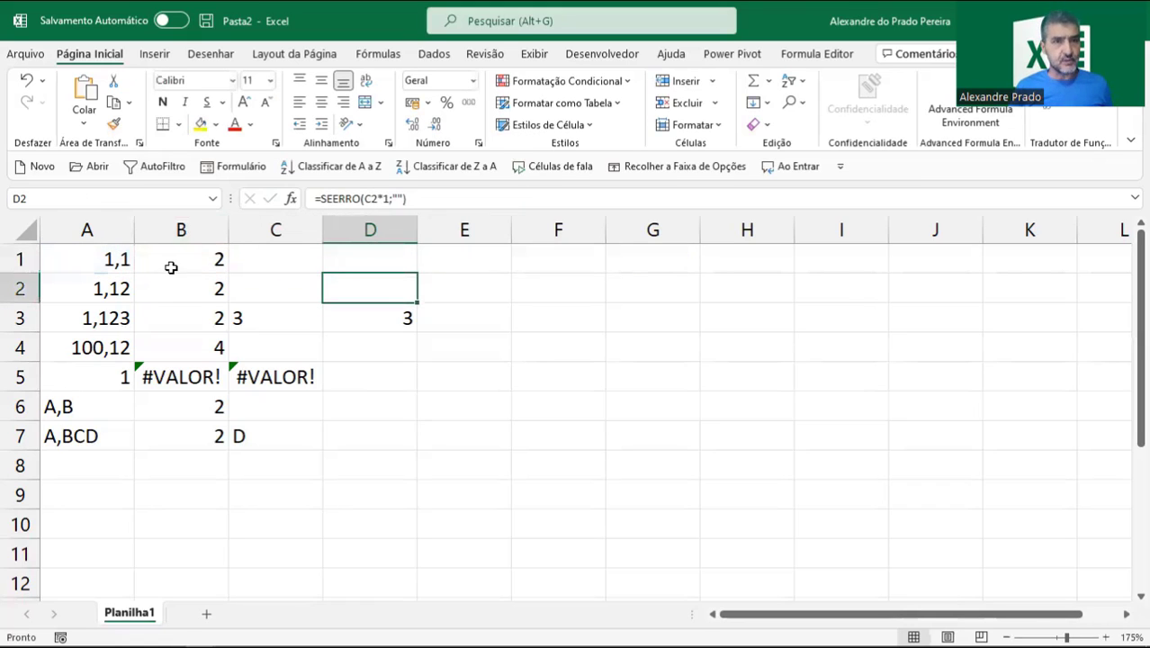
Replace the B1 reference in D1 with B1's LOCALIZAR expression, giving =SEERRO(EXT.TEXTO(A1;LOCALIZAR(",";A1)+3;100)*1;"").
double_click(174, 259)
drag(149, 261, 400, 273)
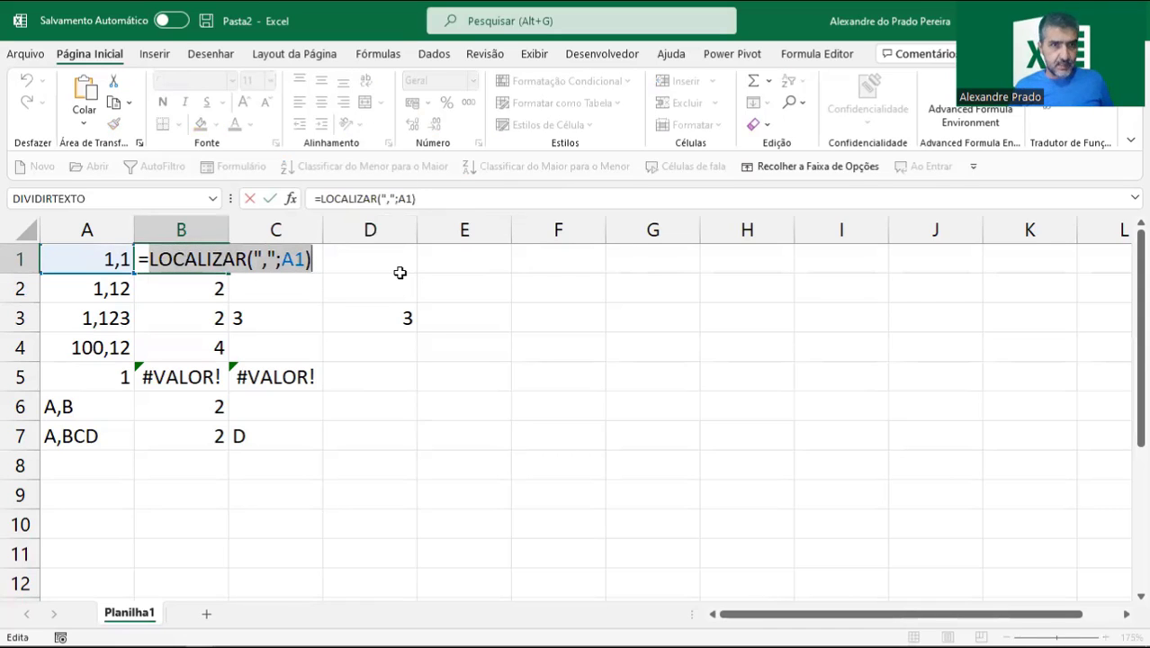
key(Return)
double_click(400, 273)
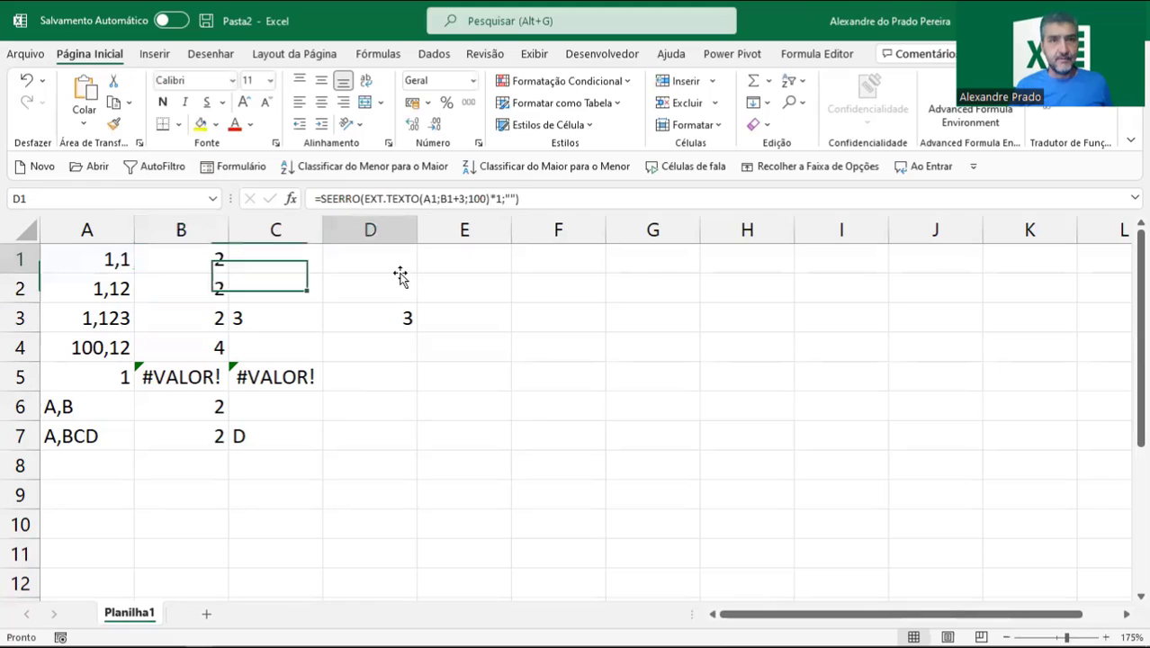
double_click(388, 262)
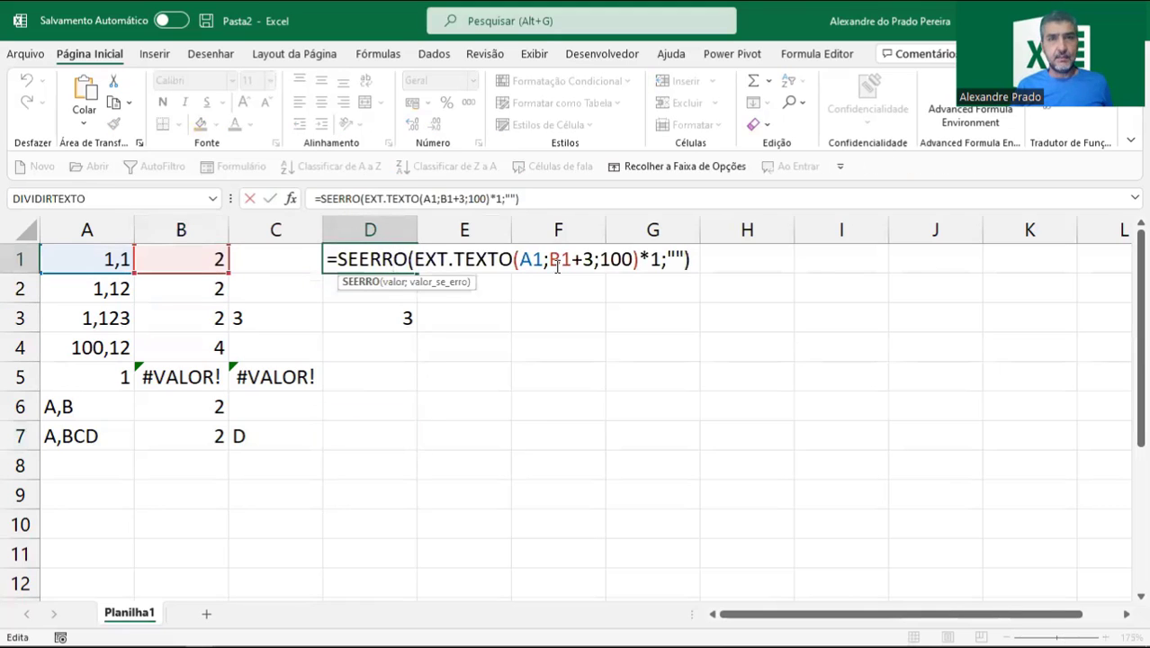
double_click(559, 264)
key(ctrl+v)
key(Return)
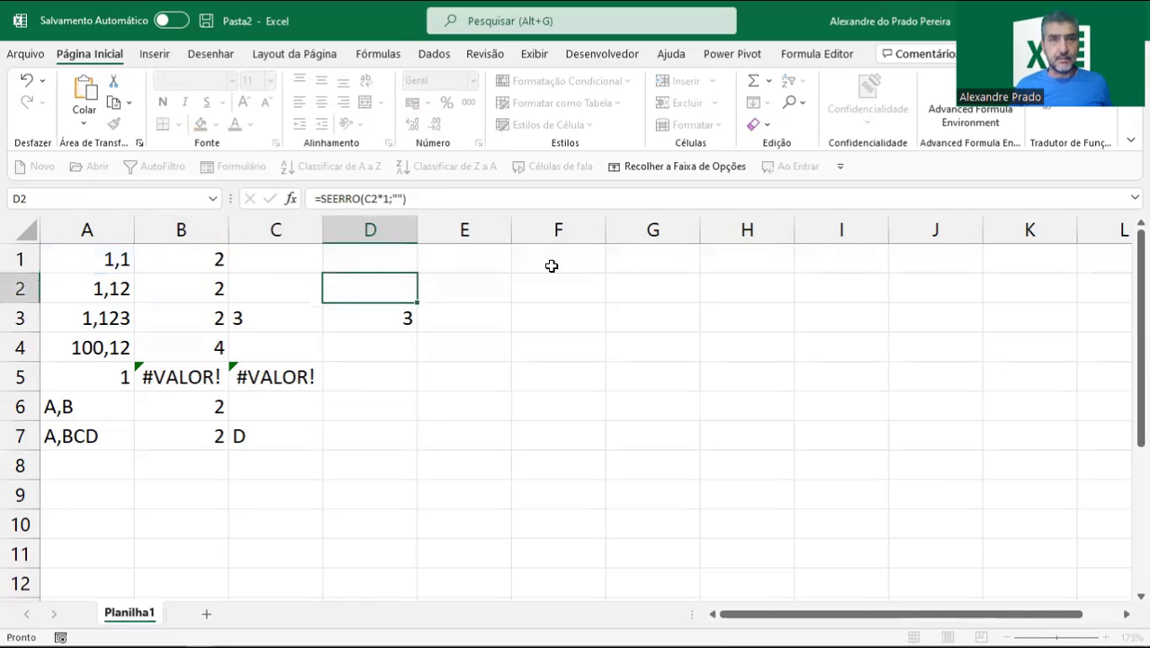
Fill the combined D1 formula down to D7 and clear the helper formulas in B1:C7.
click(393, 259)
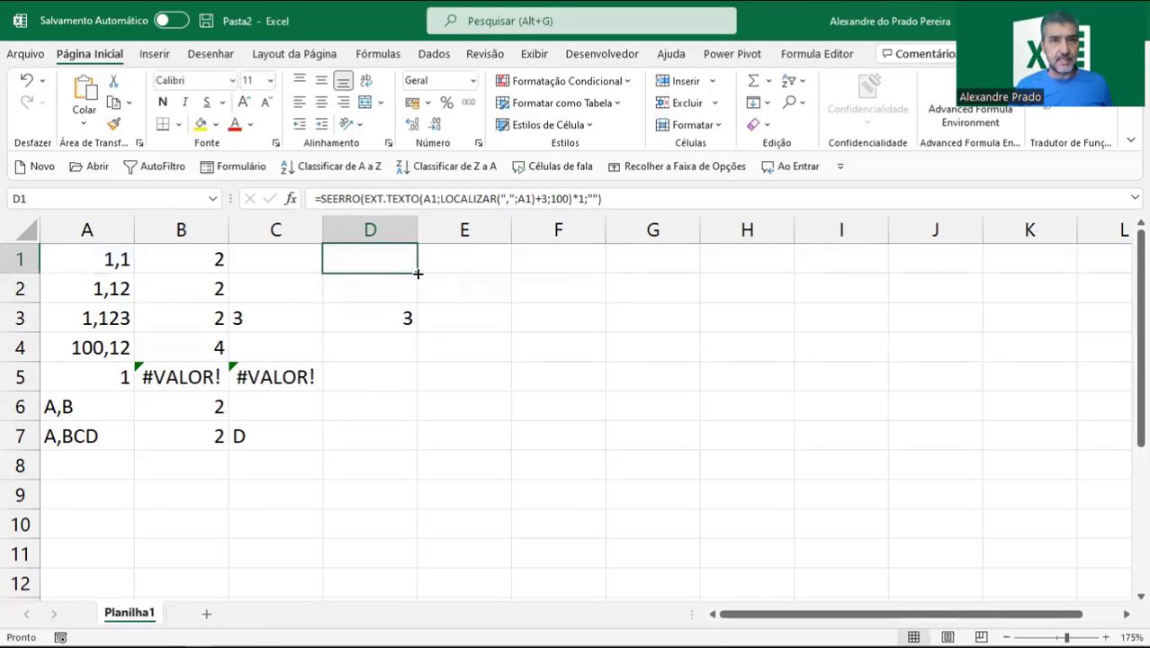
double_click(417, 274)
drag(223, 257, 259, 424)
key(Delete)
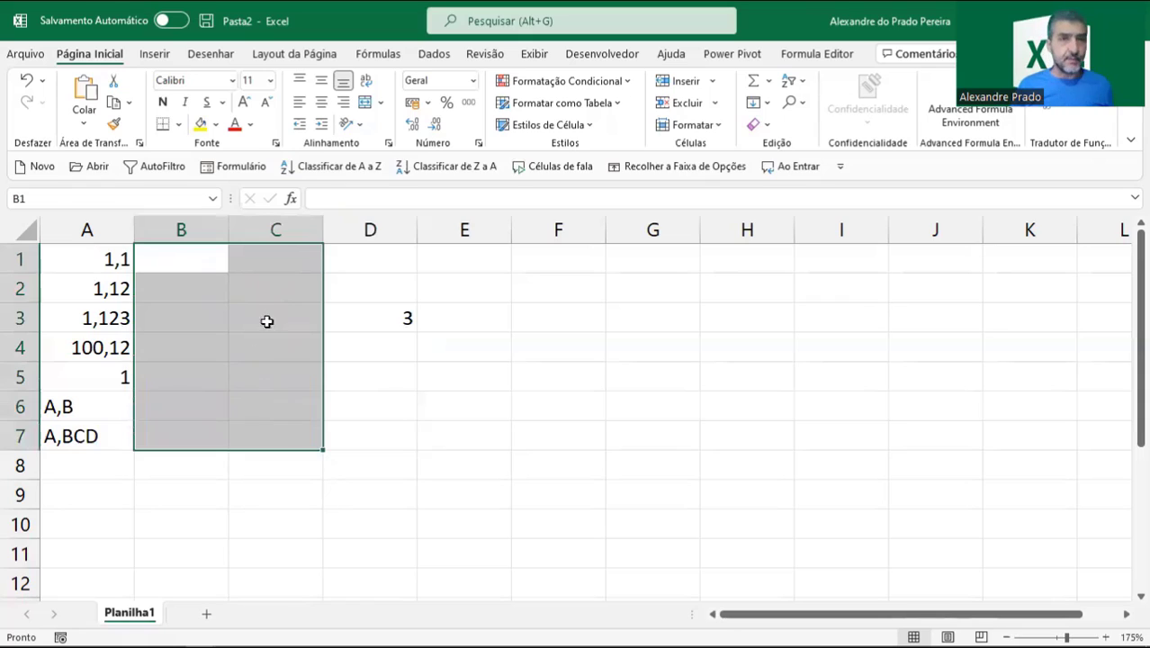
Copy the text of the combined SEERRO formula in D1 without its equals sign.
click(377, 324)
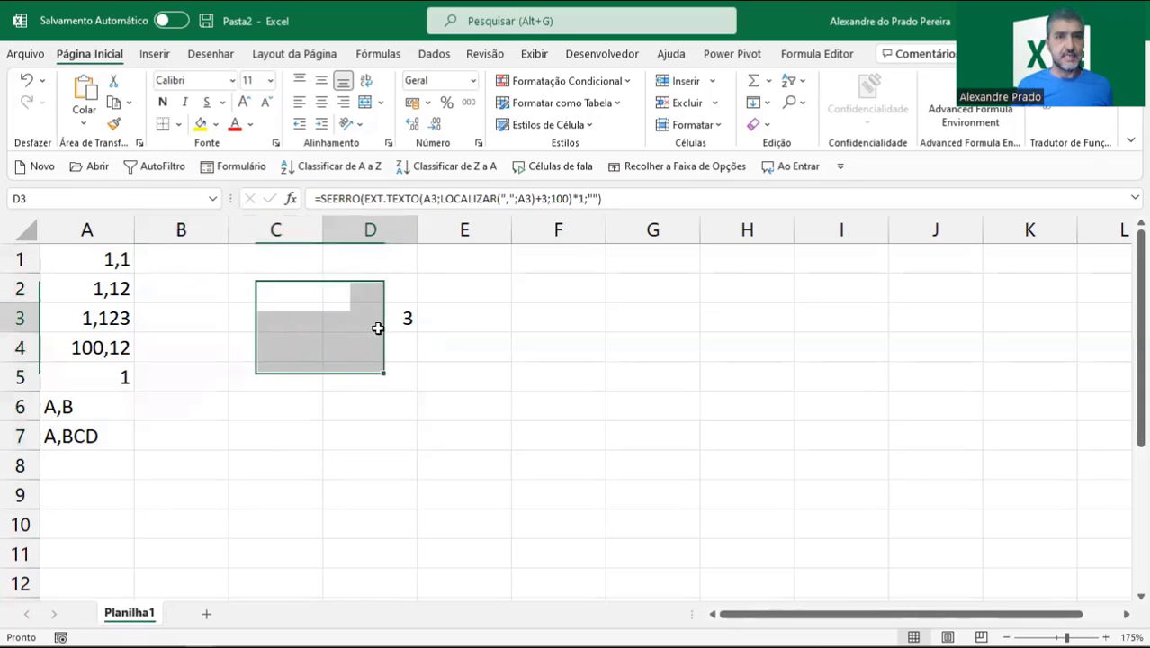
click(351, 266)
double_click(350, 265)
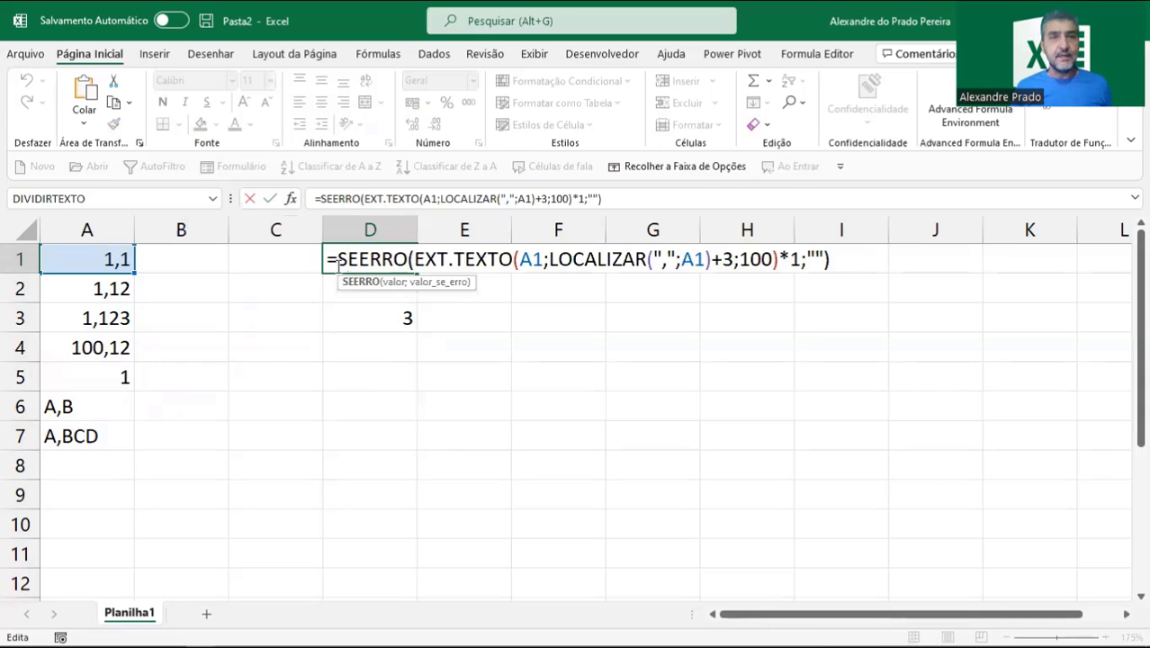
drag(337, 262, 920, 266)
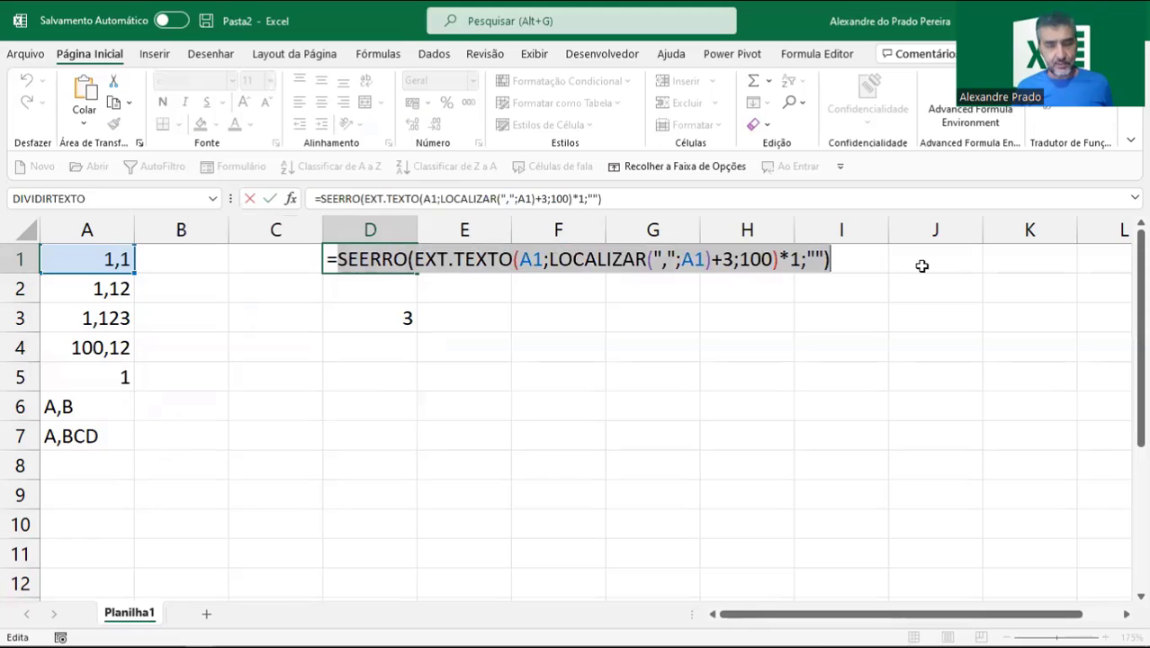
key(ctrl+Return)
key(Down)
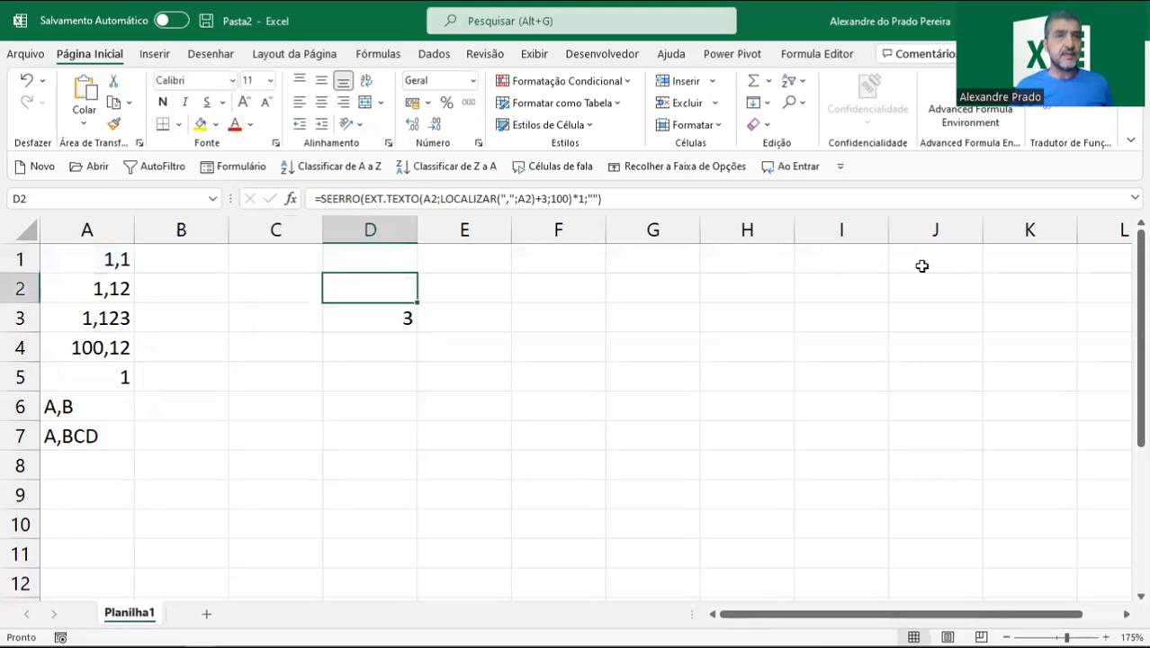
Start a formula-based conditional formatting rule for column A with =SEERRO(EXT.TEXTO(A1;LOCALIZAR(",";A1)+3;100)*1;"")<>"".
click(99, 232)
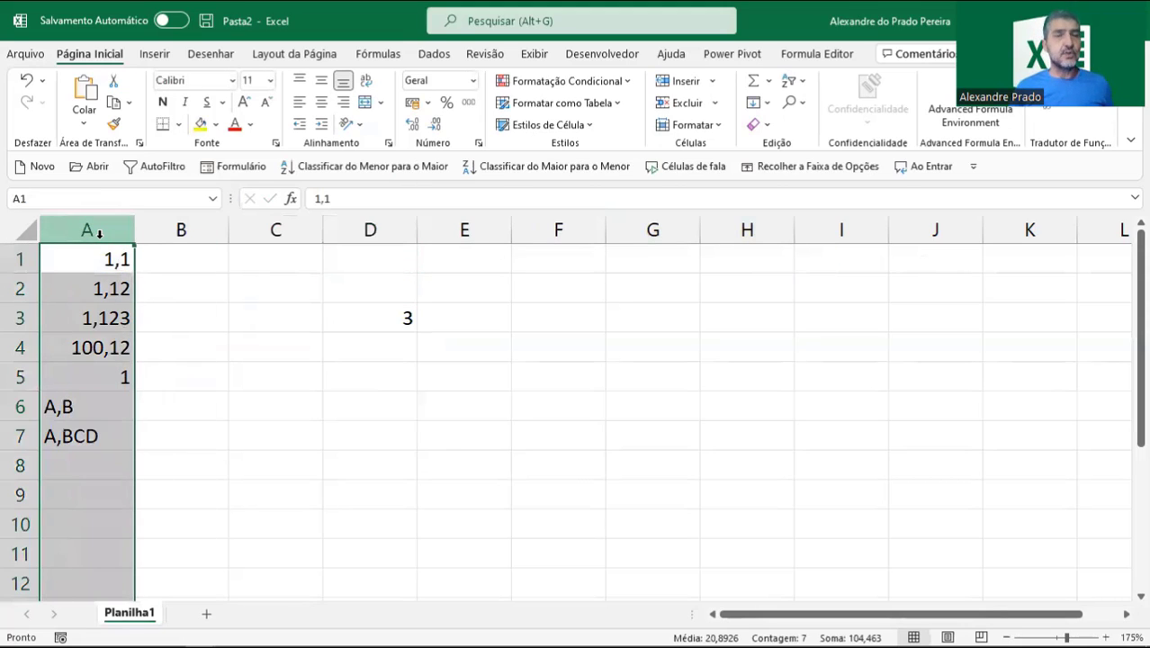
click(592, 83)
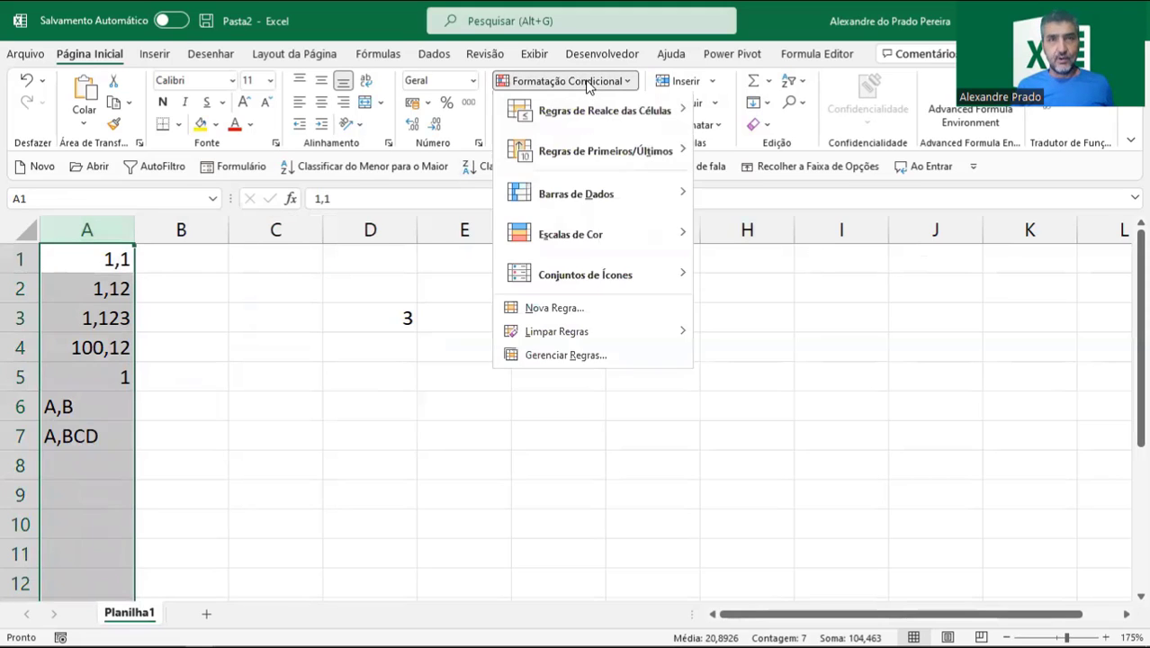
click(532, 315)
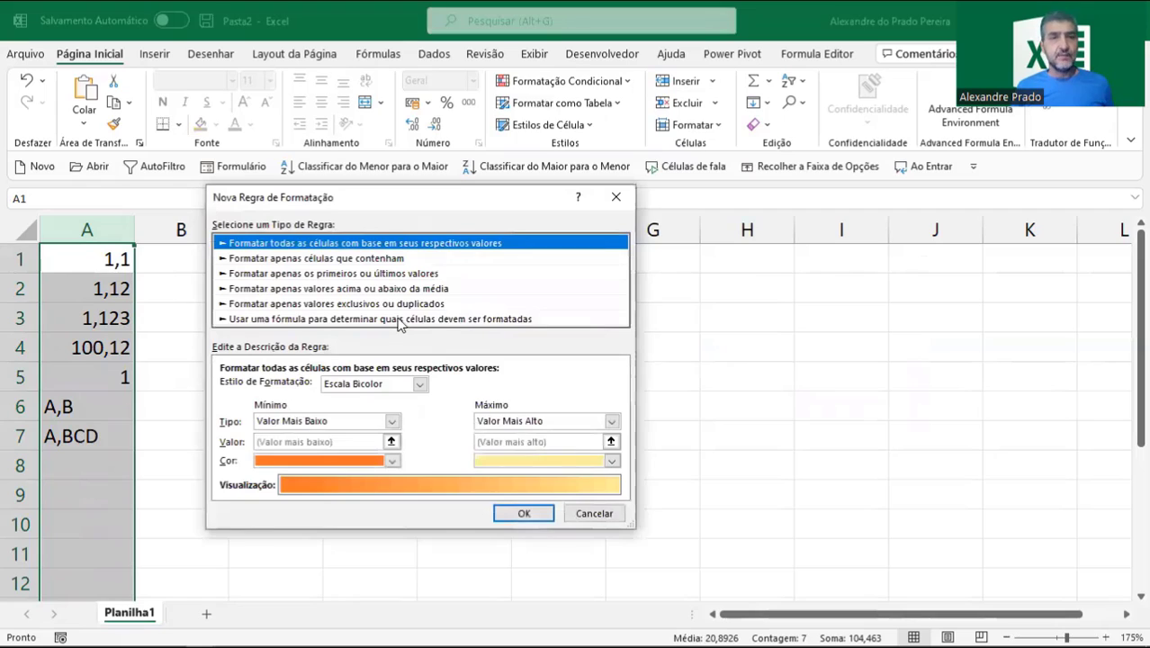
click(398, 321)
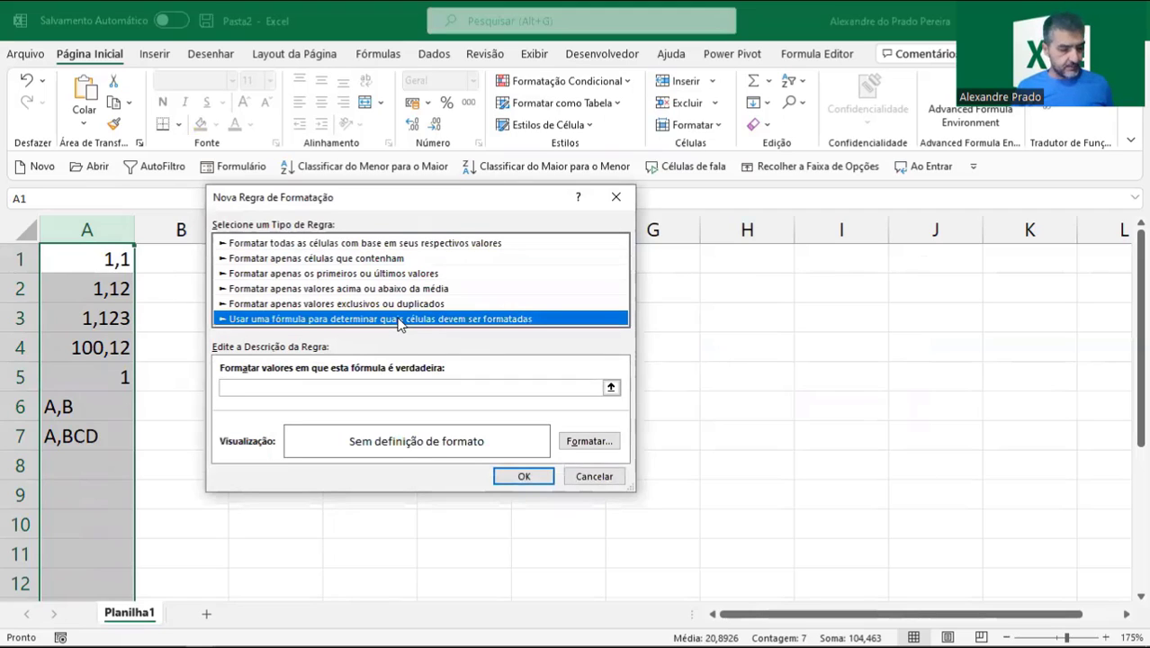
click(237, 387)
text(=)
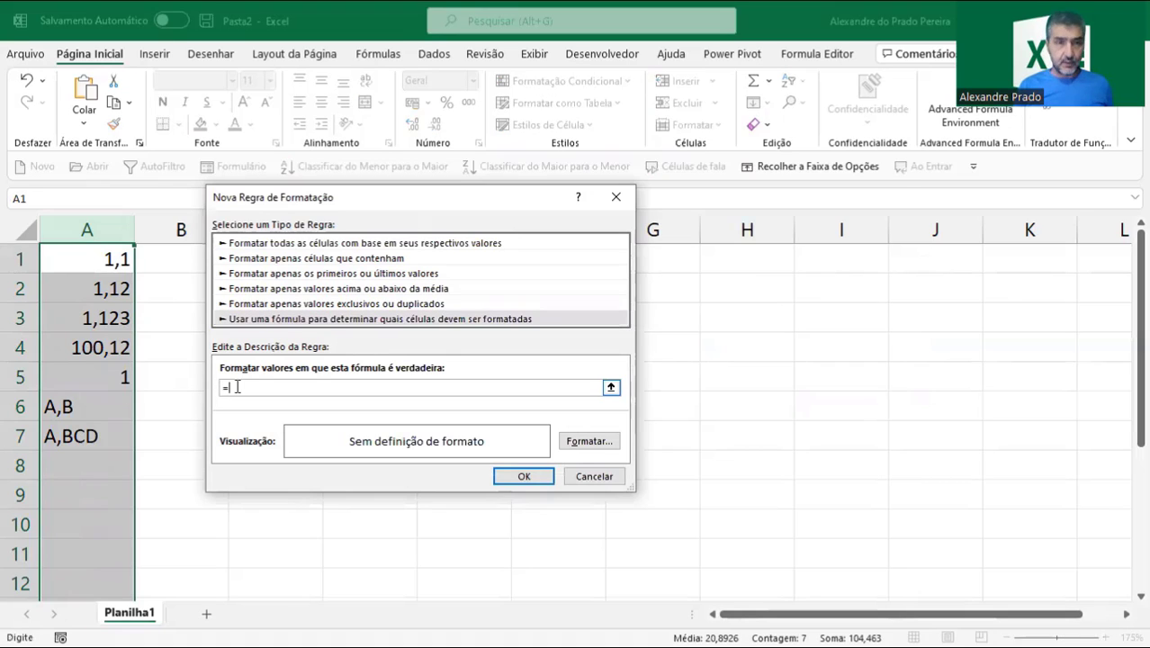
key(ctrl+v)
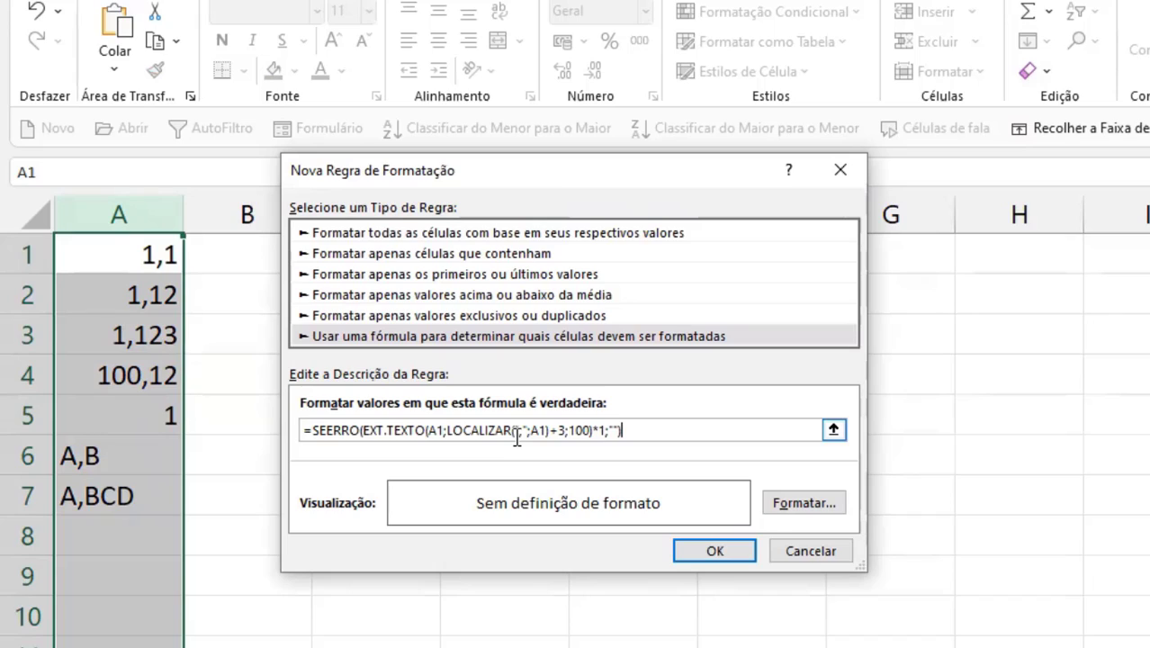
text(<>"")
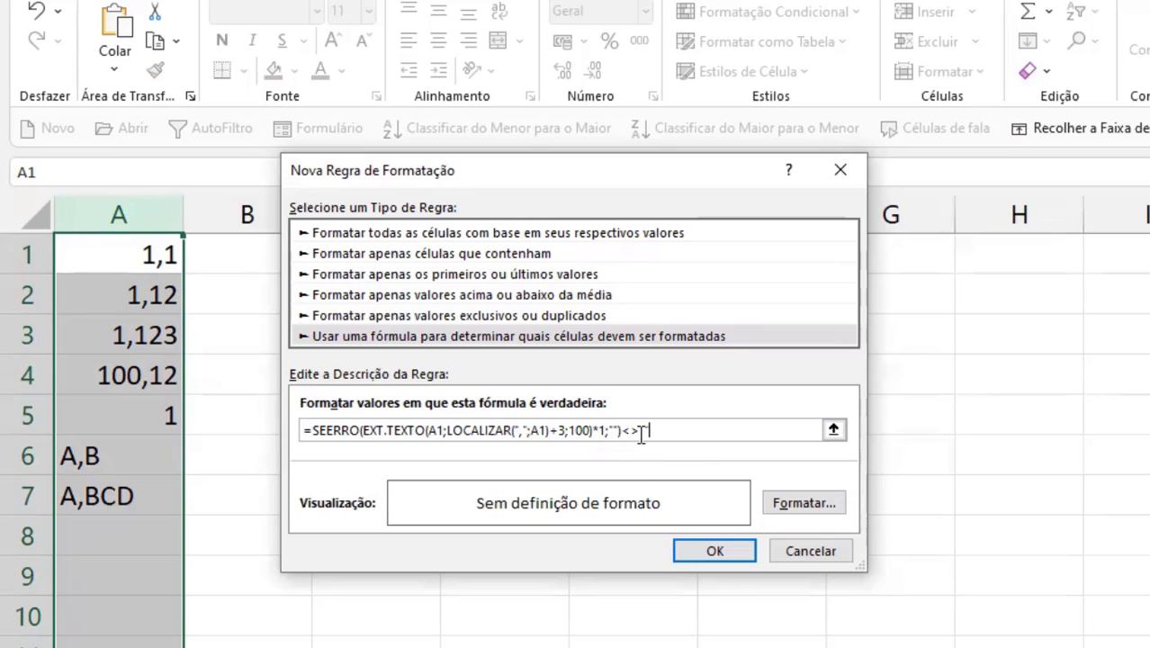
Give the new conditional formatting rule a solid yellow fill and apply it to column A.
click(801, 504)
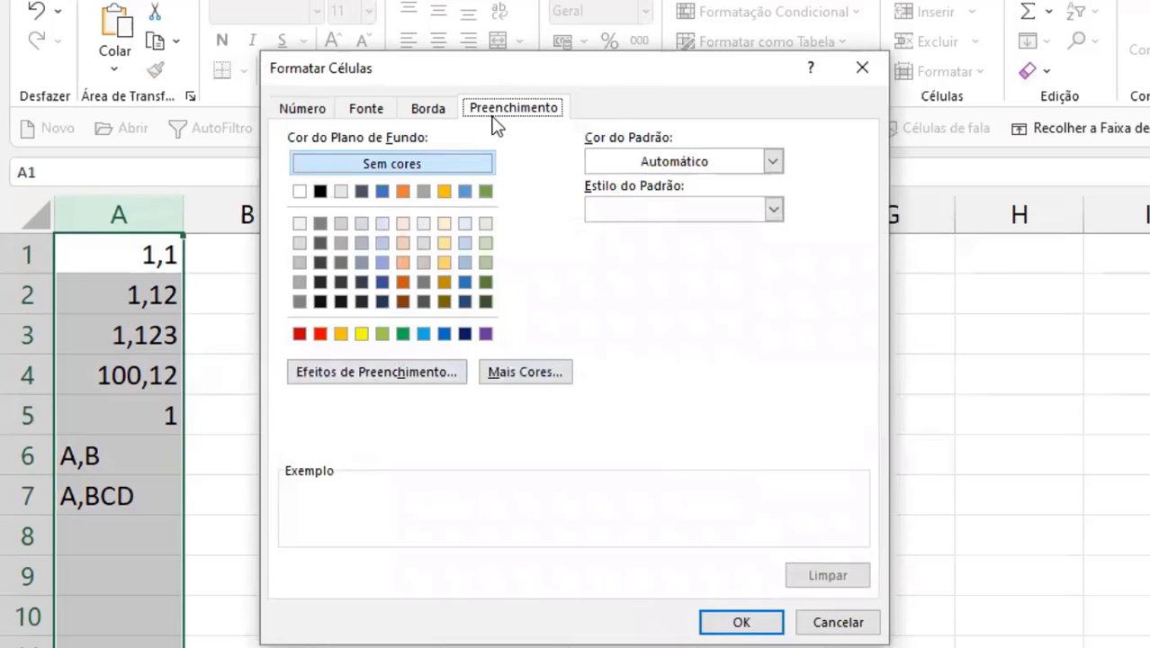
click(363, 334)
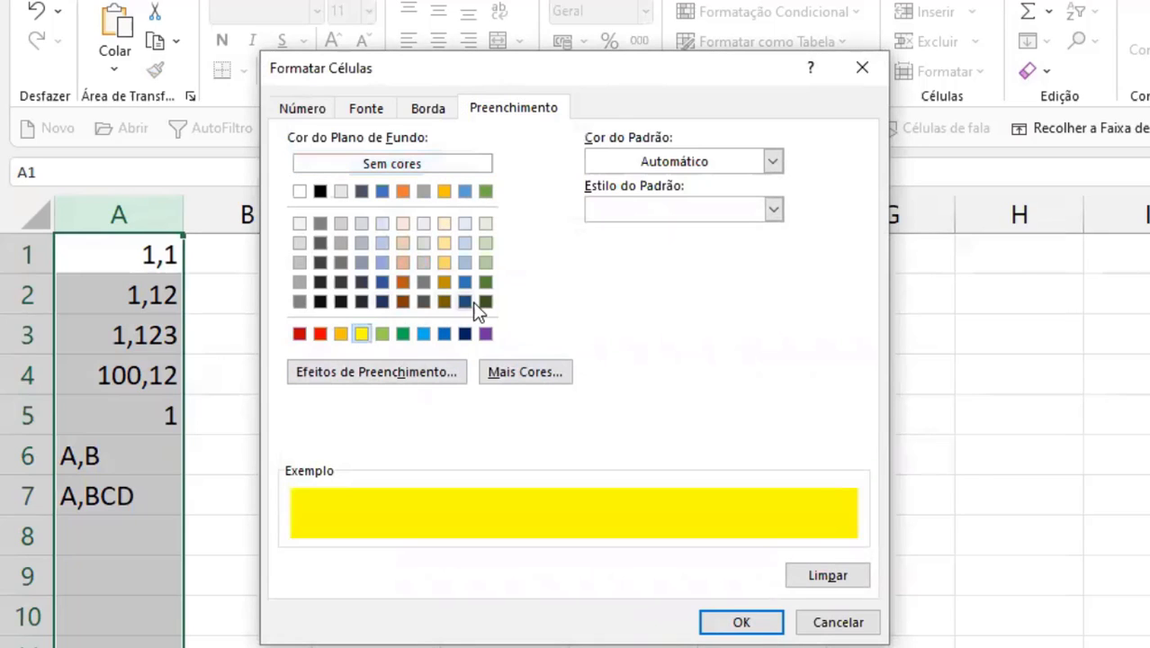
click(733, 623)
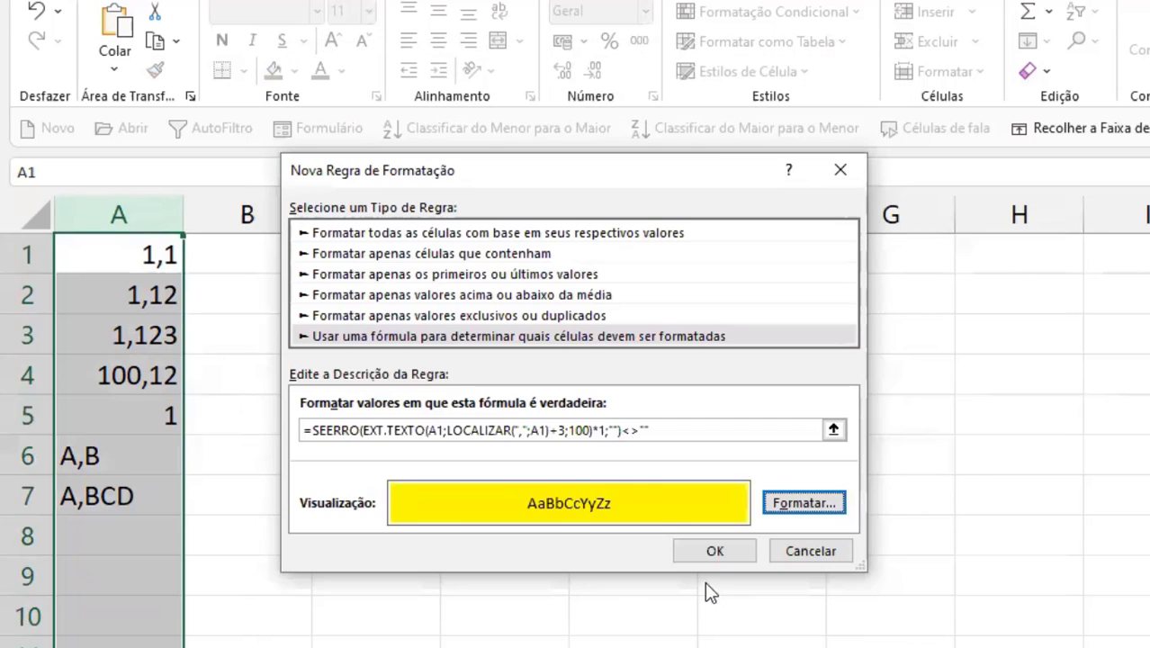
click(719, 547)
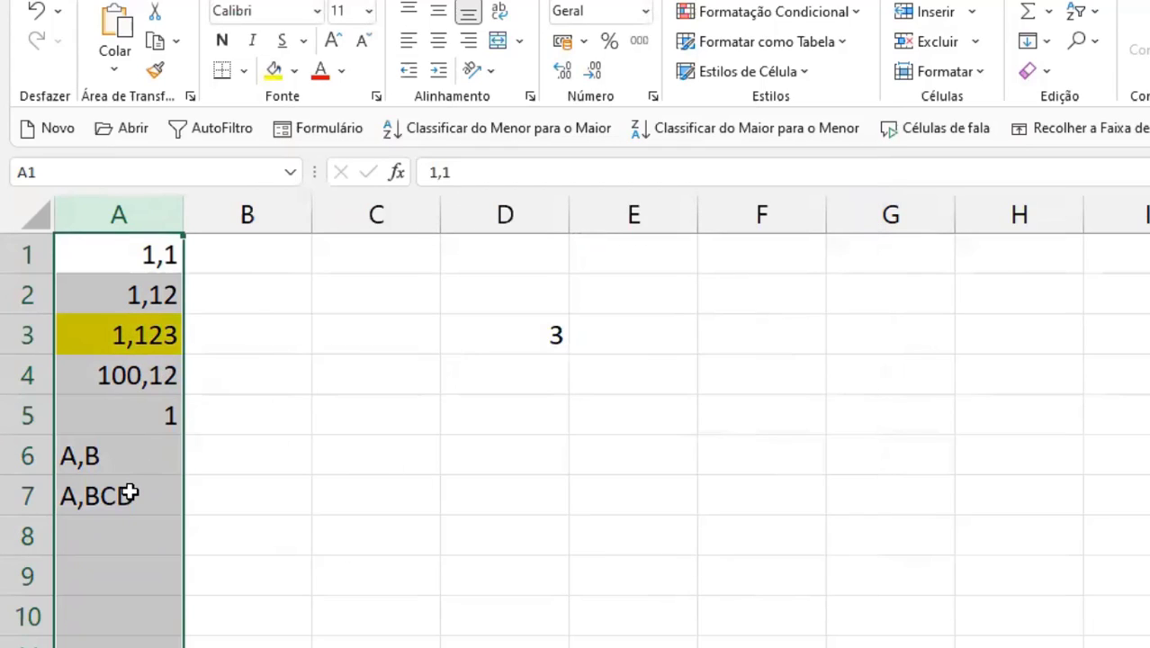
Change the value in A1 to 1,230000001 and widen column A to fit the full number.
double_click(99, 268)
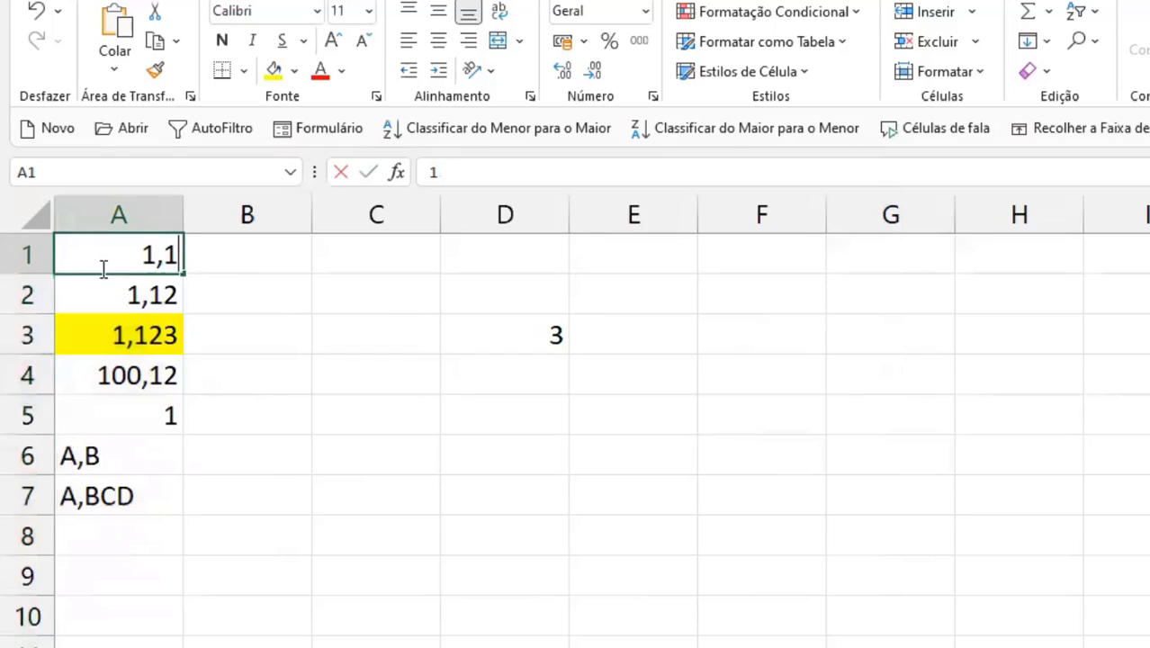
key(BackSpace)
text(230)
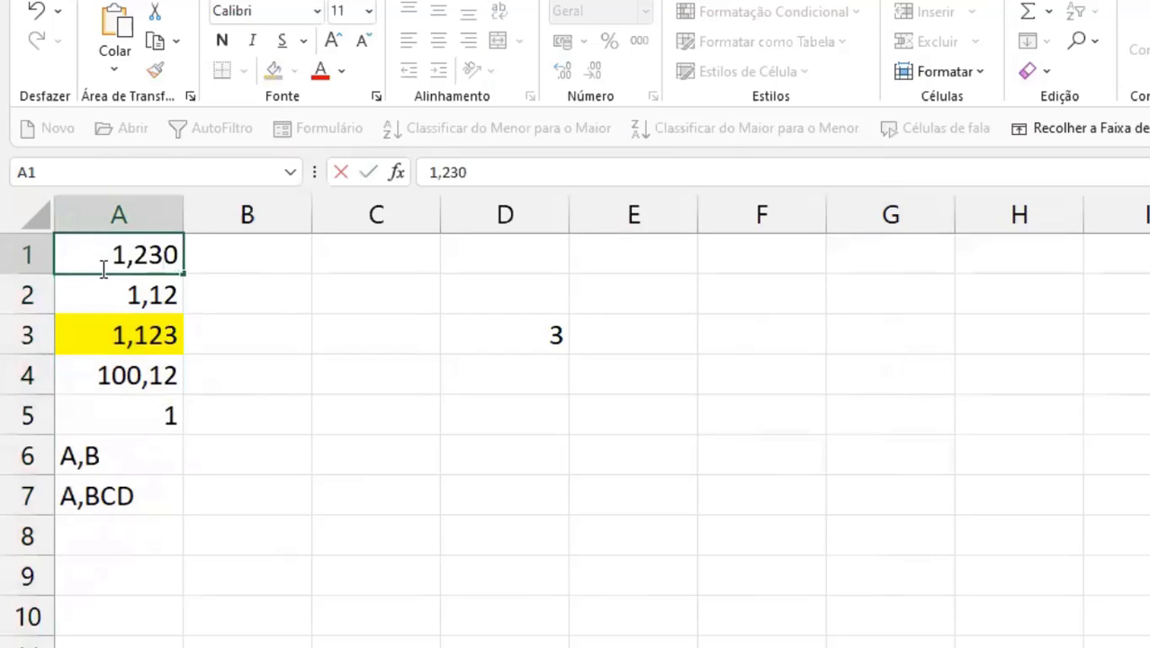
text(000001)
key(Return)
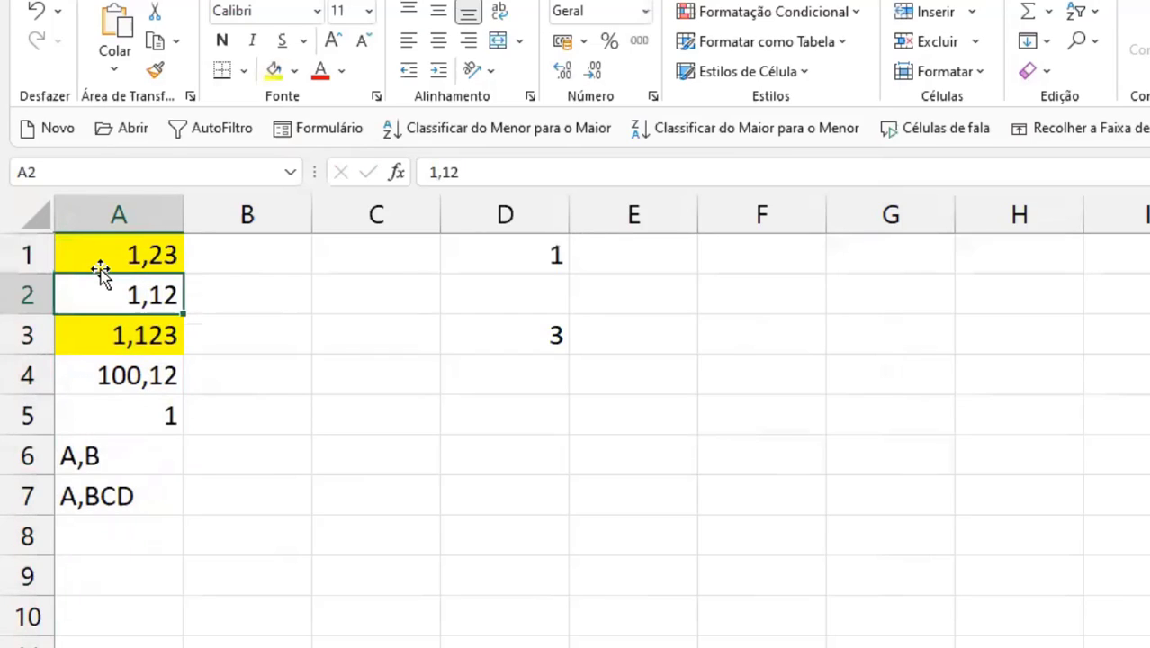
drag(183, 214, 311, 236)
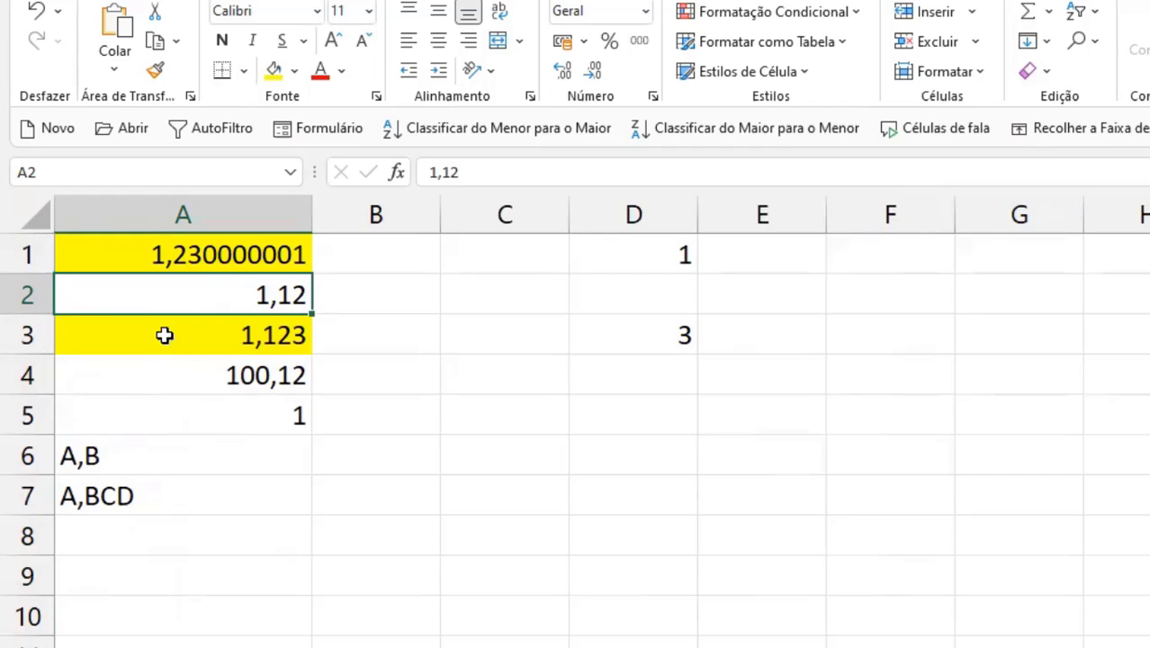
Clear the helper SEERRO formulas from D1:D7.
click(617, 258)
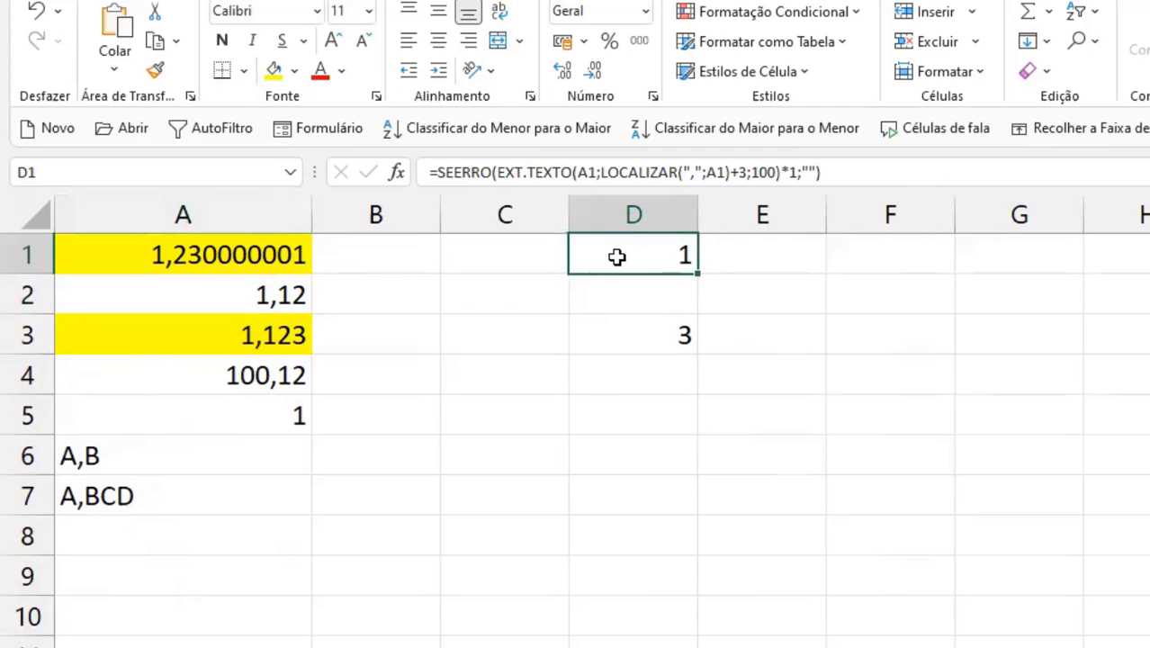
key(ctrl+shift+Down)
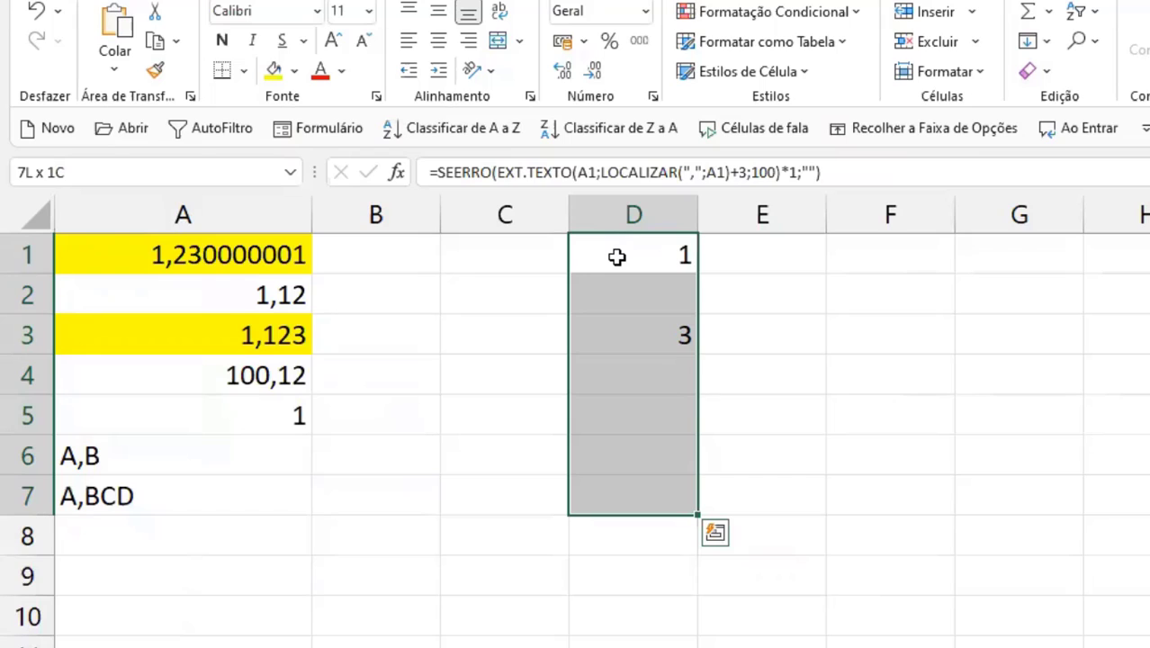
key(Delete)
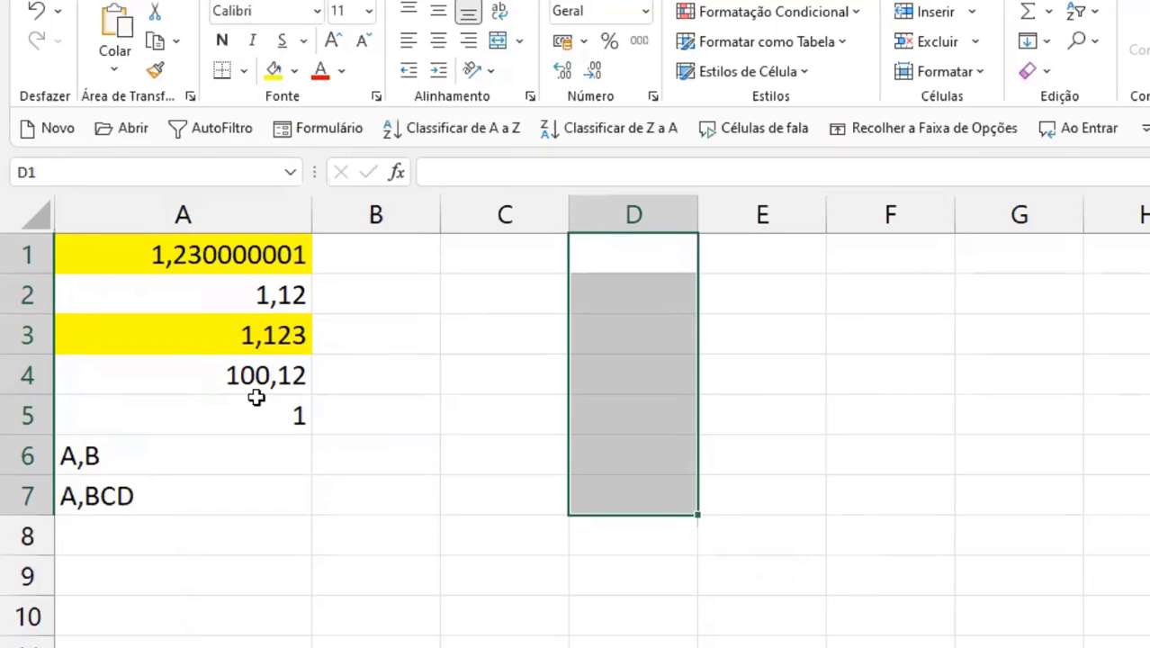
click(149, 422)
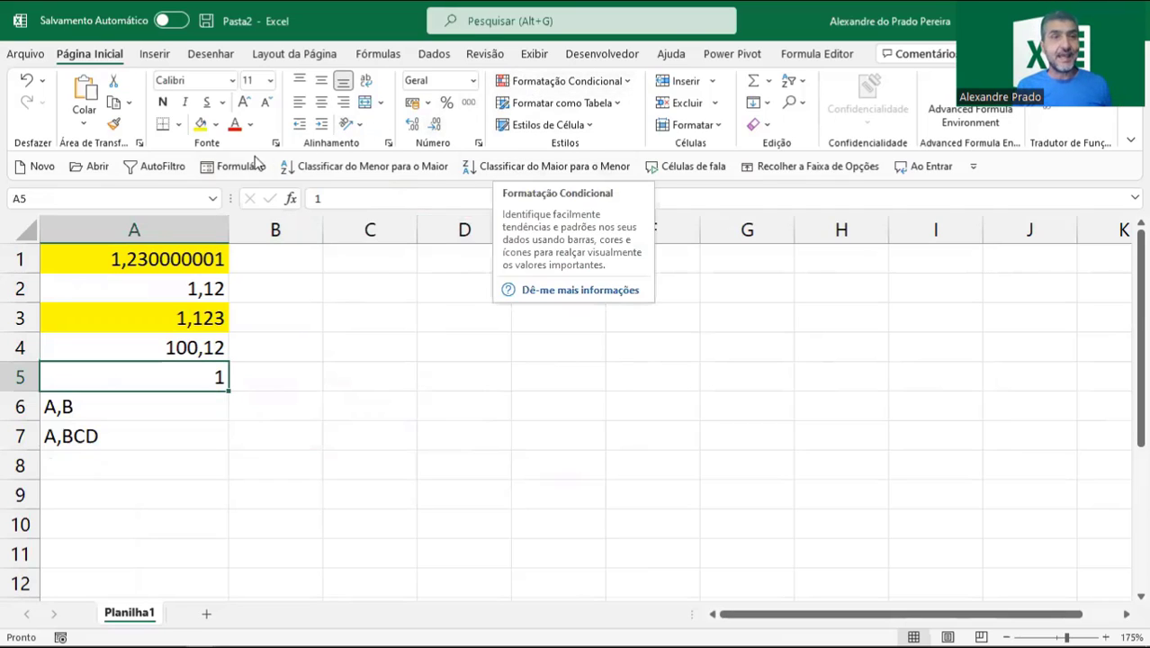
Open column A's SEERRO-based conditional formatting rule for editing in the rules manager.
click(197, 223)
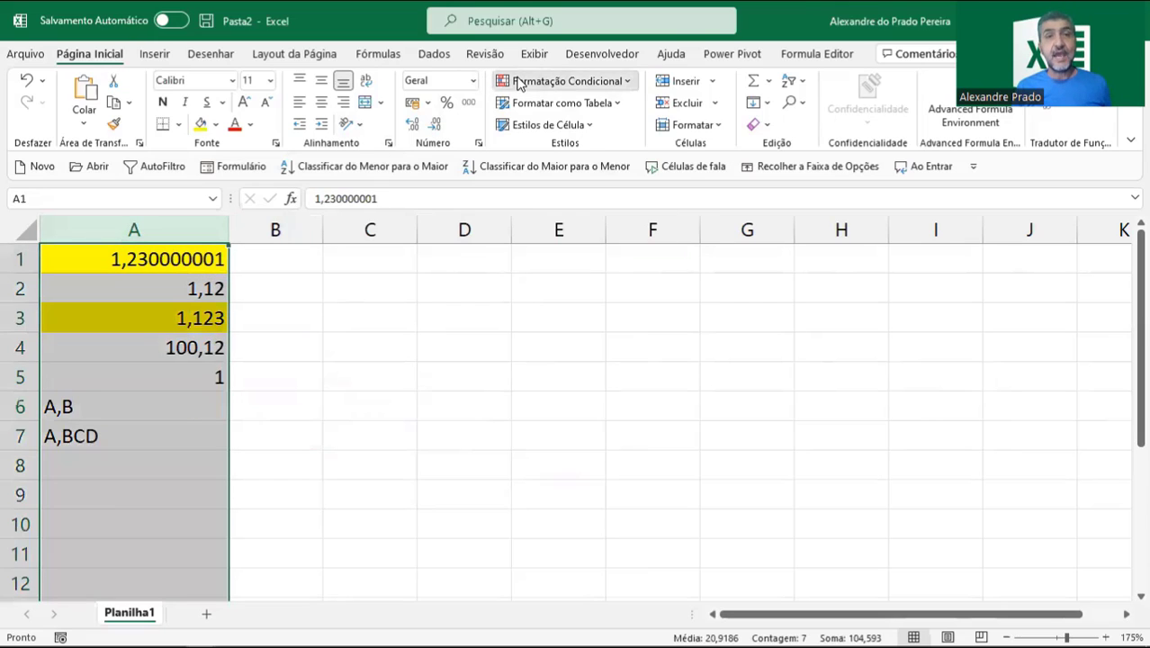
click(562, 81)
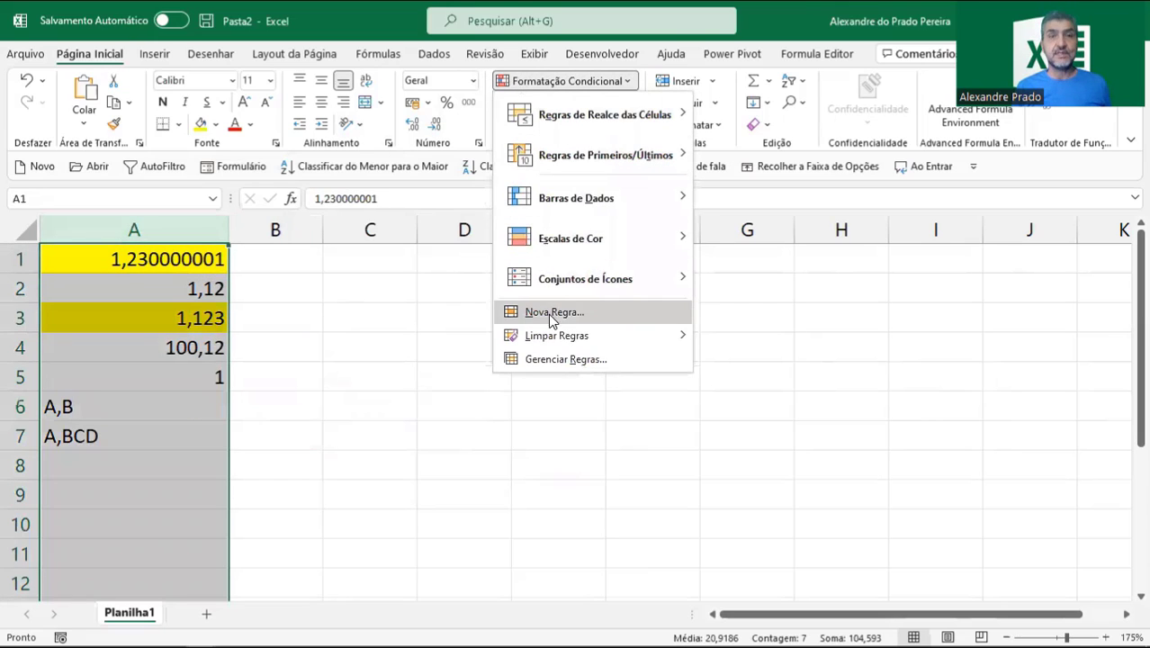
click(563, 359)
click(271, 321)
click(241, 279)
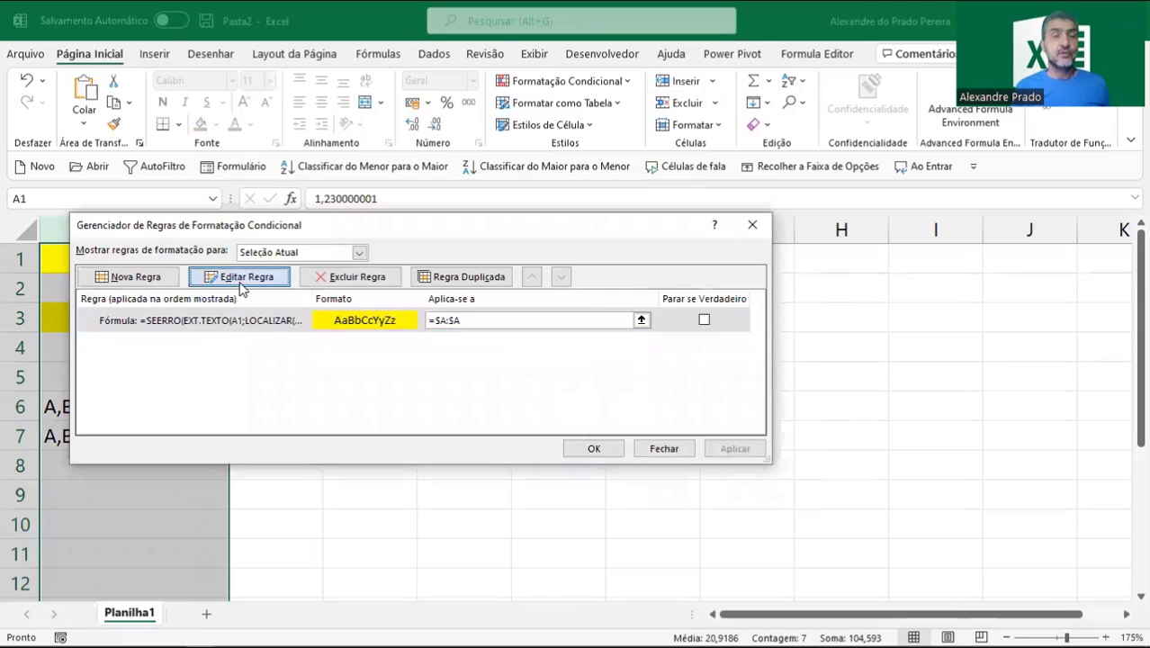